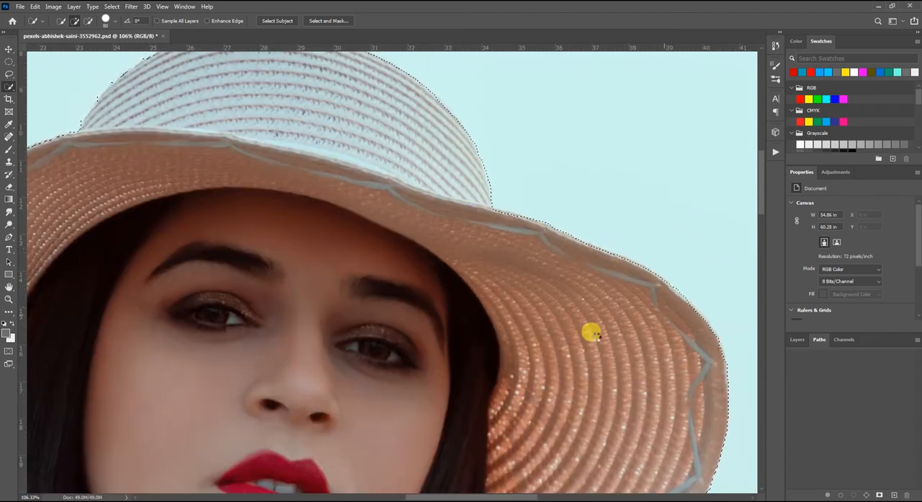
{"action": "scroll", "coordinate": [577, 306], "scroll_direction": "down", "scroll_amount": 5}
- Add a Solid Color fill layer in grey 6e6e6e from the selection of the woman
{"action": "left_click", "coordinate": [797, 339]}
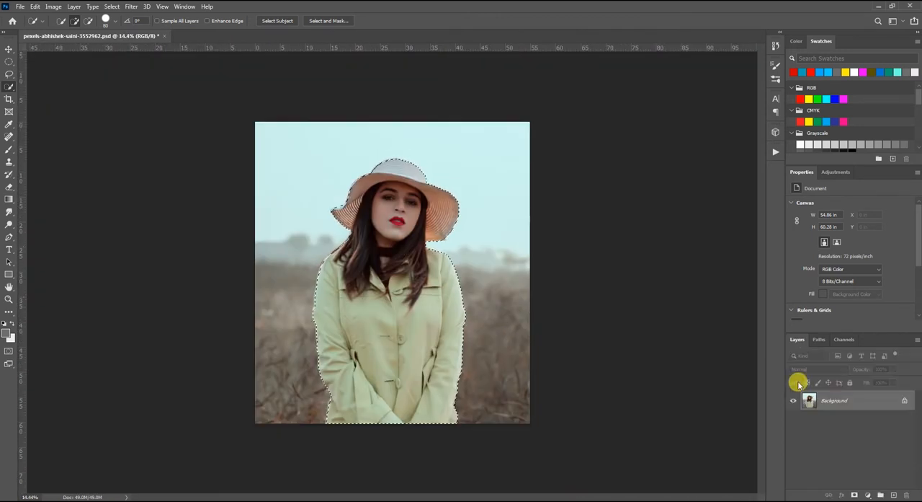
{"action": "left_click", "coordinate": [866, 494]}
{"action": "left_click", "coordinate": [881, 327]}
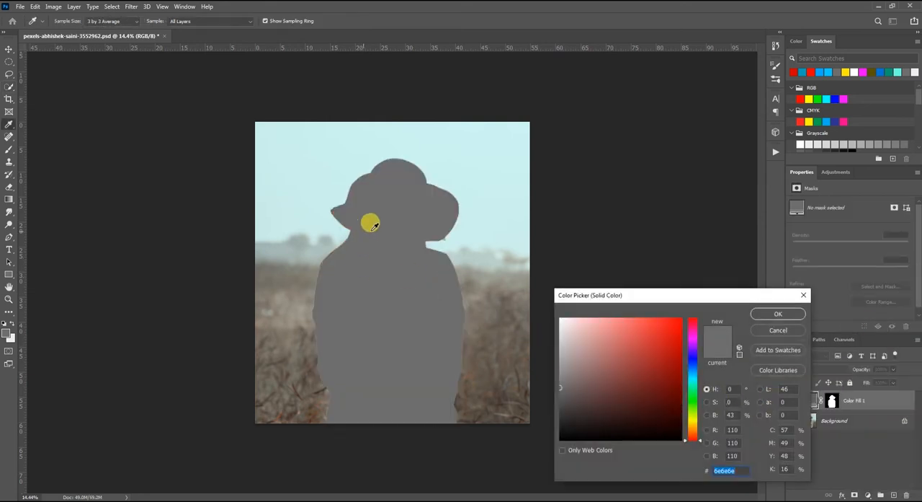
{"action": "left_click", "coordinate": [774, 316]}
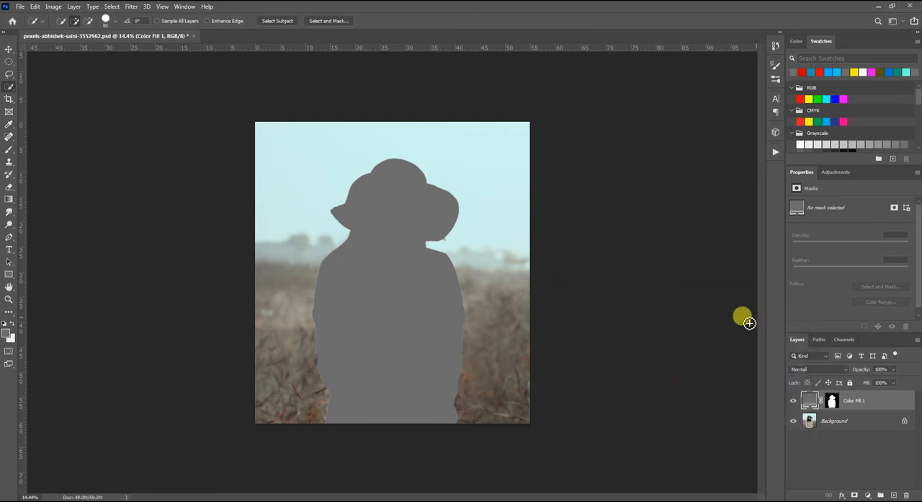
- Invert the fill layer's mask so the solid colour covers the background instead of the woman
{"action": "left_click", "coordinate": [834, 404]}
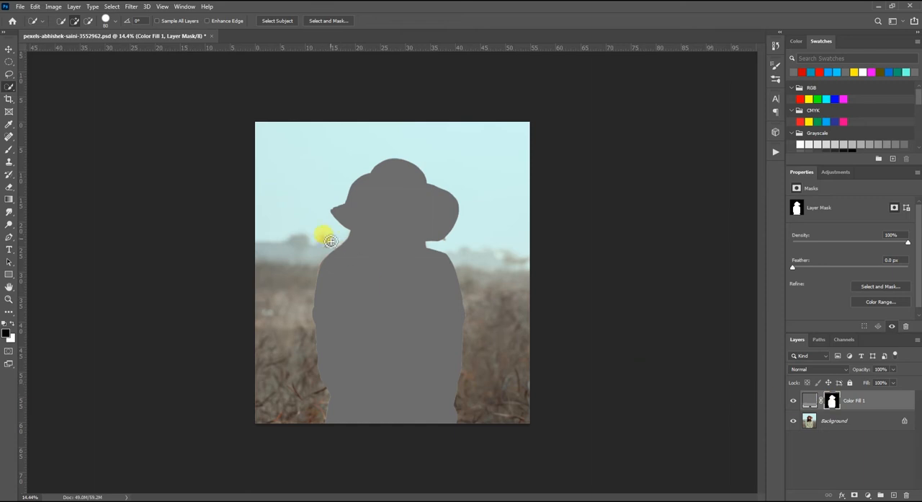
{"action": "left_click", "coordinate": [55, 7]}
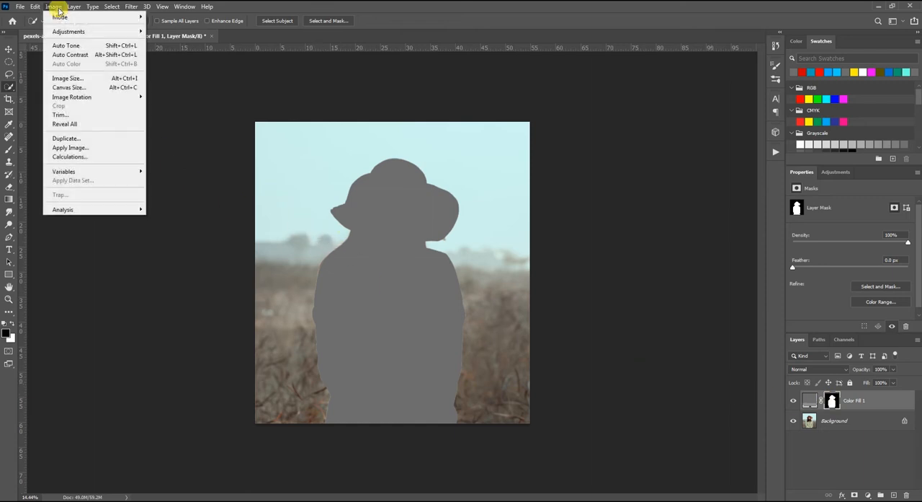
{"action": "mouse_move", "coordinate": [79, 31]}
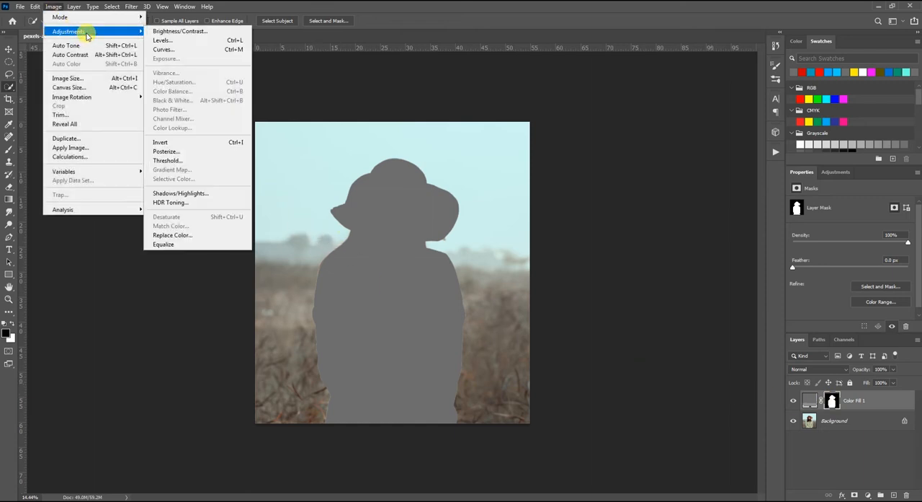
{"action": "left_click", "coordinate": [186, 143]}
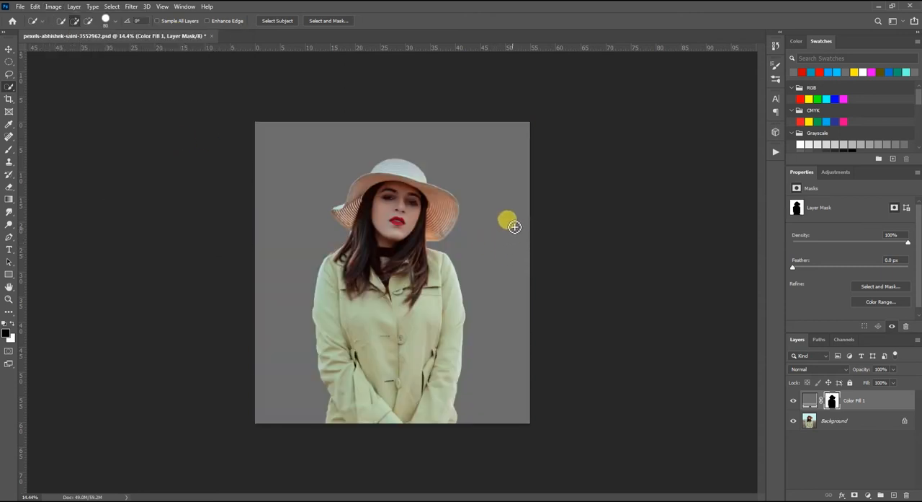
- Change the background fill layer's colour to green 69cb00
{"action": "left_click", "coordinate": [810, 401]}
{"action": "double_click", "coordinate": [809, 401]}
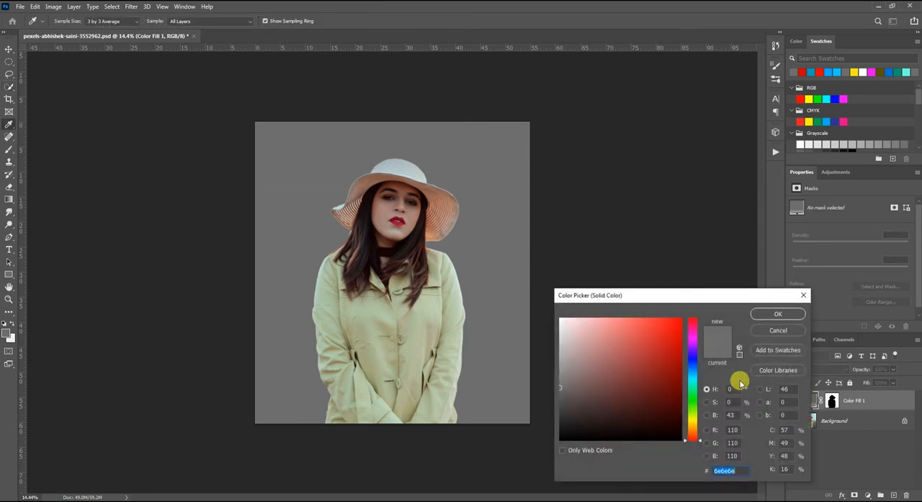
{"action": "left_click_drag", "start_coordinate": [671, 351], "coordinate": [683, 342]}
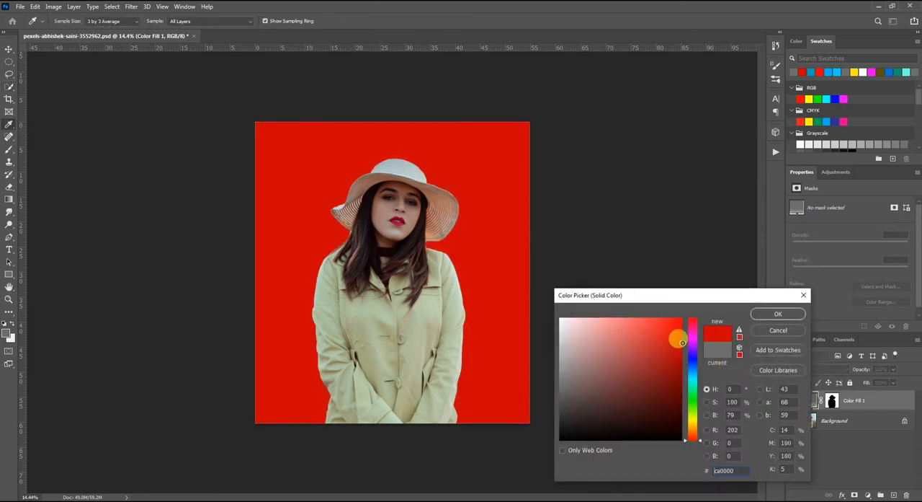
{"action": "left_click", "coordinate": [692, 380]}
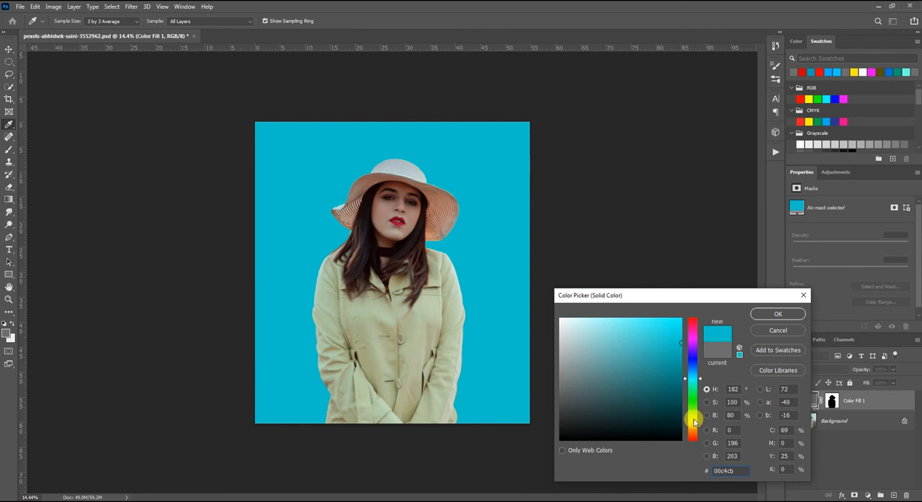
{"action": "left_click_drag", "start_coordinate": [693, 418], "coordinate": [693, 412]}
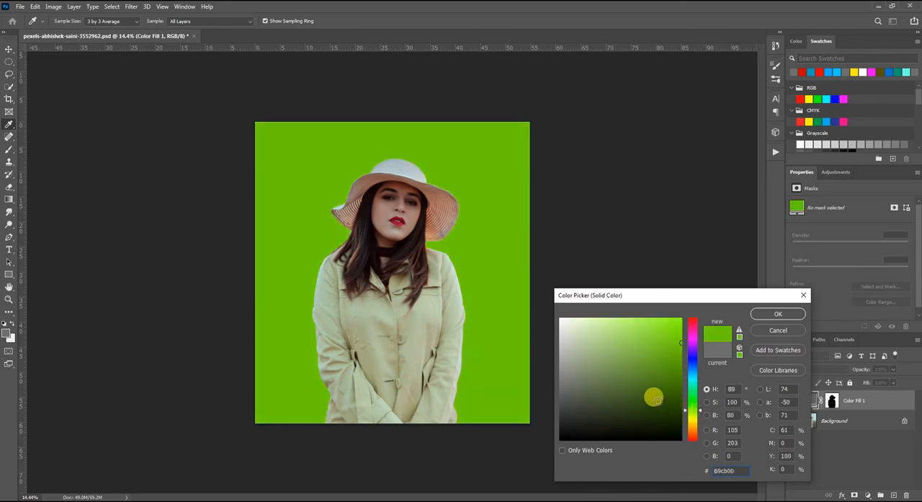
{"action": "left_click", "coordinate": [778, 313]}
{"action": "key", "text": "w"}
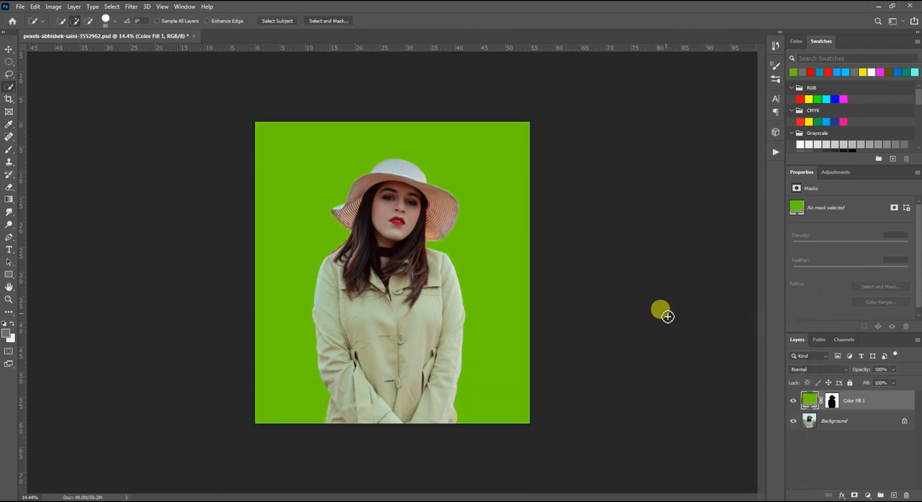
{"action": "key", "text": "ctrl+plus"}
{"action": "key", "text": "ctrl+plus"}
{"action": "key", "text": "ctrl+minus"}
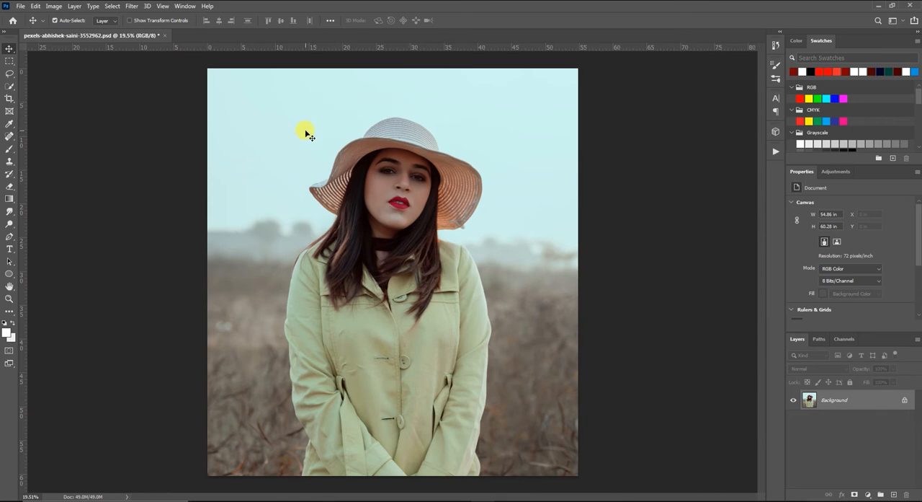
- Select the woman with the Object Selection tool using a rectangle around her, and correct the selection along the hat brim
{"action": "left_click", "coordinate": [11, 87]}
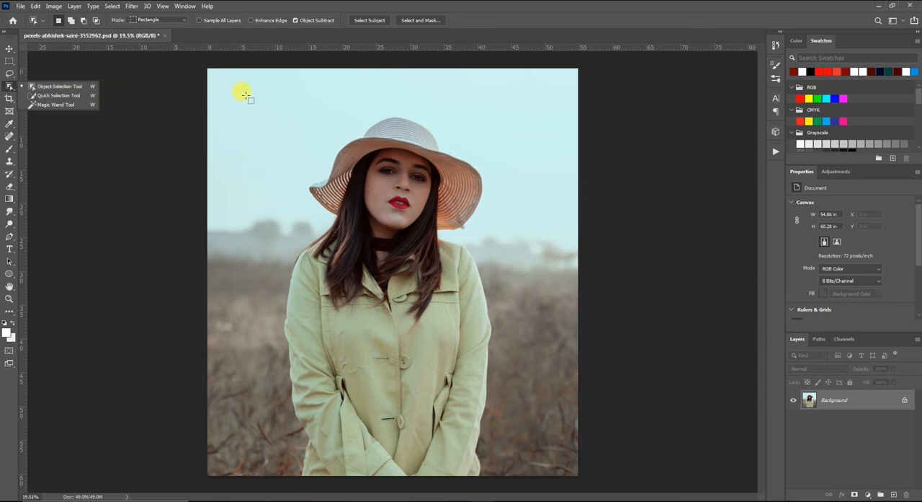
{"action": "left_click_drag", "start_coordinate": [250, 96], "coordinate": [581, 455]}
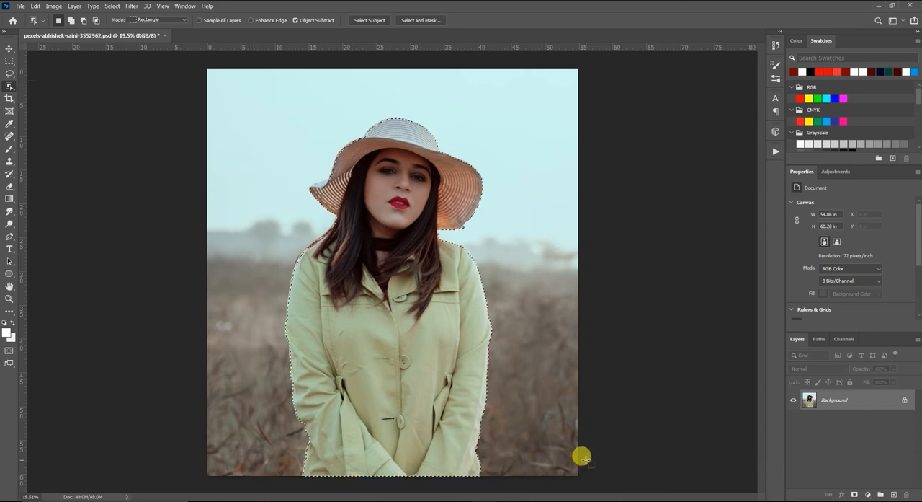
{"action": "scroll", "coordinate": [336, 191], "scroll_direction": "up", "scroll_amount": 2}
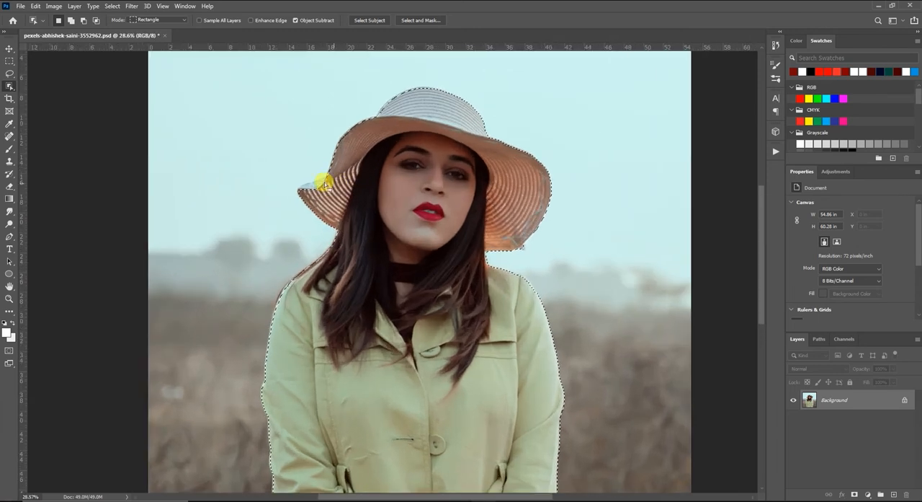
{"action": "scroll", "coordinate": [318, 176], "scroll_direction": "up", "scroll_amount": 5}
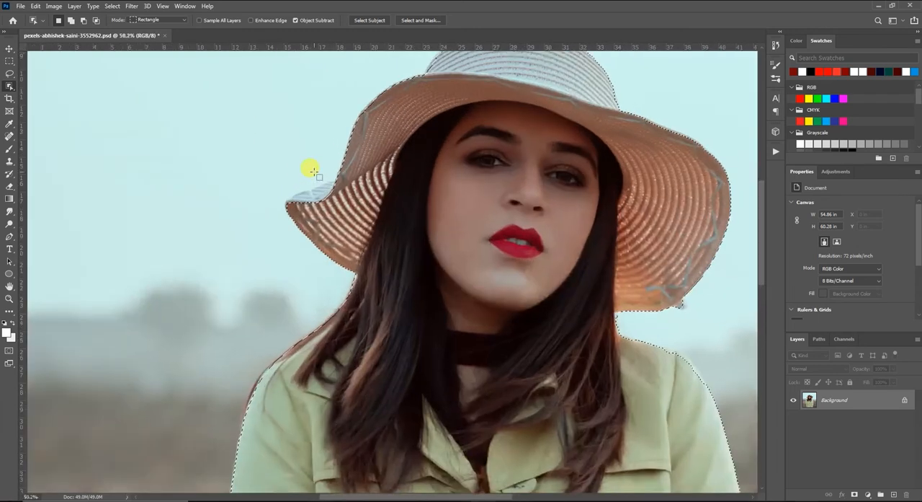
{"action": "left_click_drag", "start_coordinate": [346, 195], "coordinate": [274, 239]}
{"action": "scroll", "coordinate": [386, 212], "scroll_direction": "down", "scroll_amount": 4}
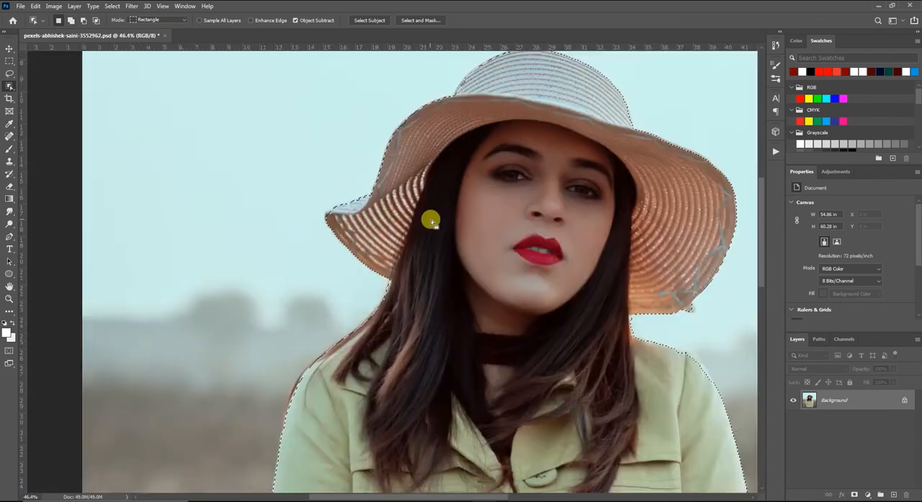
{"action": "scroll", "coordinate": [540, 294], "scroll_direction": "up", "scroll_amount": 4}
{"action": "left_click_drag", "start_coordinate": [521, 274], "coordinate": [567, 310]}
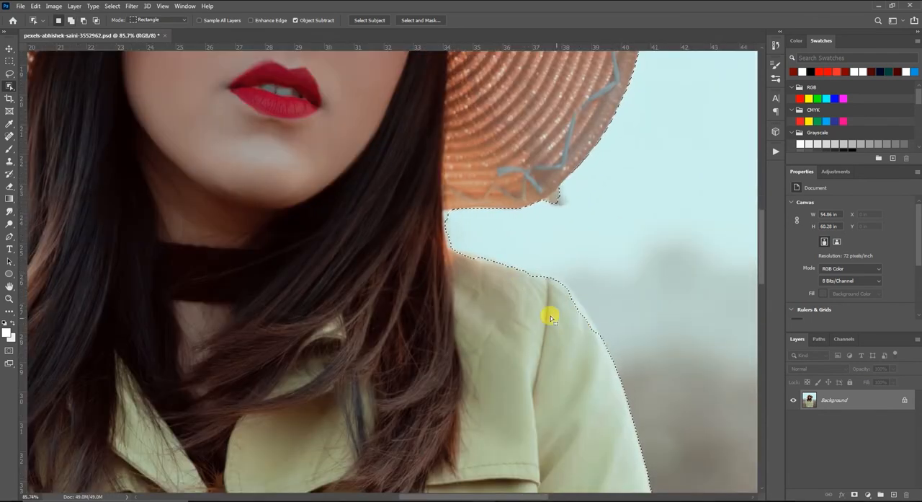
{"action": "scroll", "coordinate": [548, 303], "scroll_direction": "down", "scroll_amount": 8}
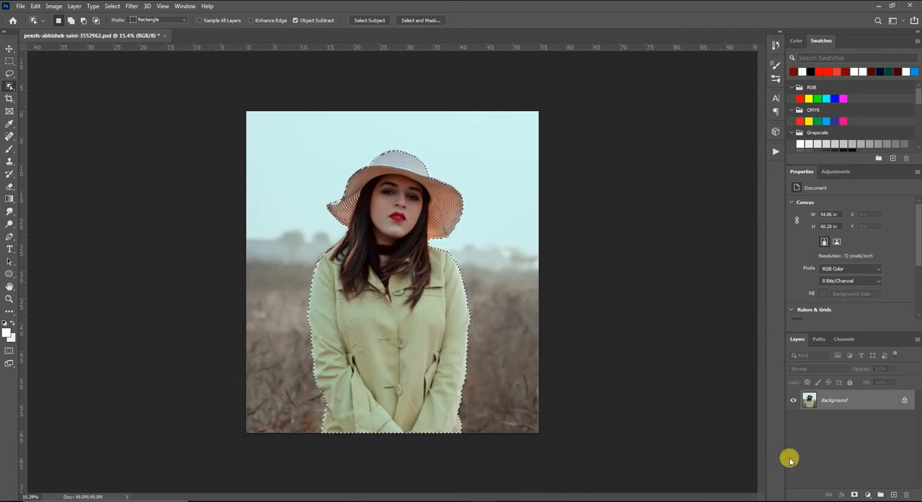
- Add a white Solid Color fill layer from the Object Selection outline of the woman
{"action": "left_click", "coordinate": [867, 494]}
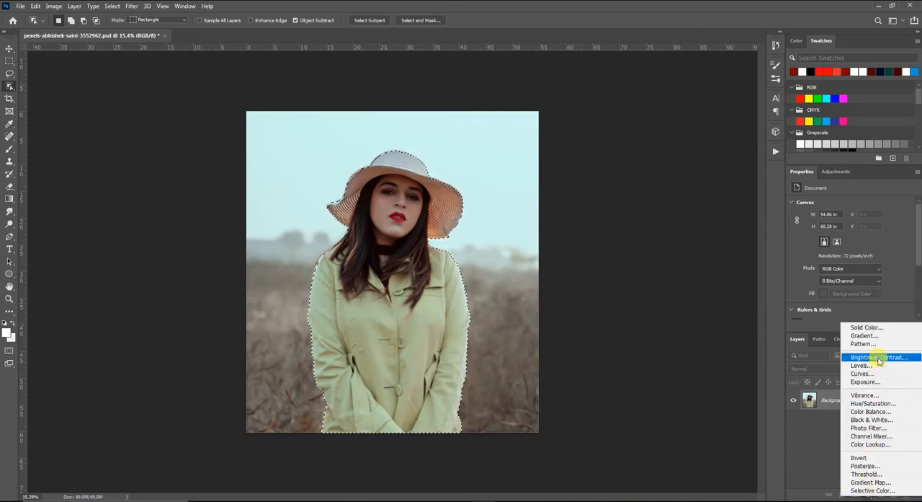
{"action": "left_click", "coordinate": [872, 327]}
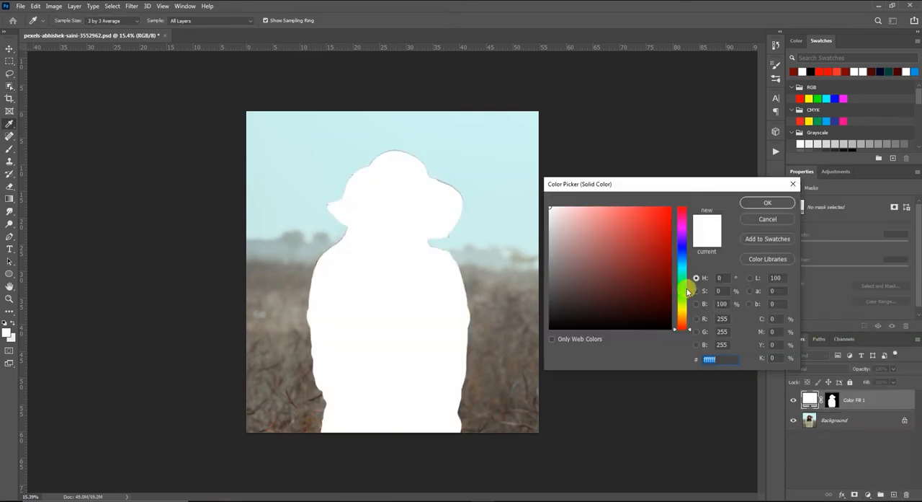
{"action": "left_click", "coordinate": [759, 205]}
- Invert the white fill layer's mask so the background is covered and the woman shows
{"action": "left_click", "coordinate": [825, 402]}
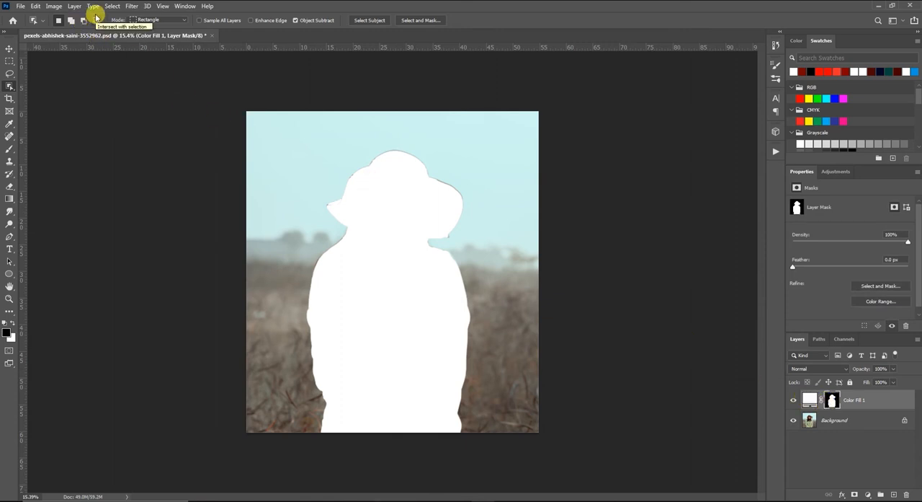
{"action": "left_click", "coordinate": [53, 5]}
{"action": "mouse_move", "coordinate": [72, 32]}
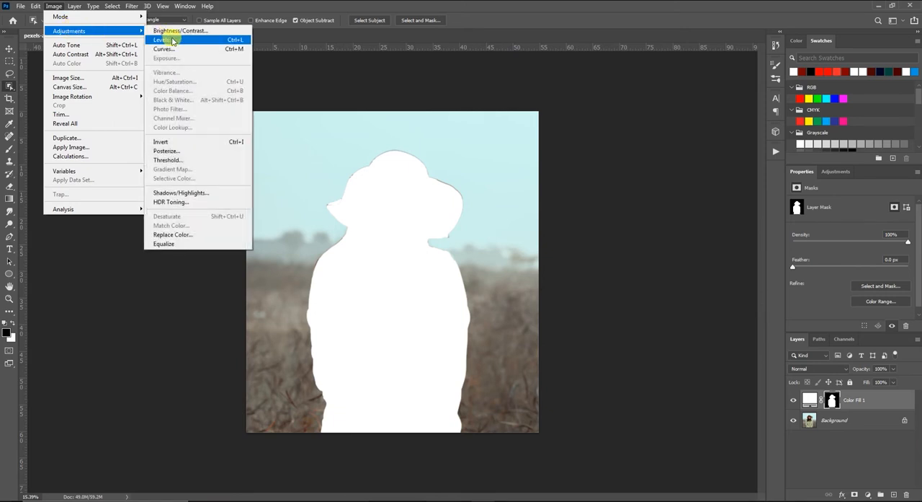
{"action": "left_click", "coordinate": [216, 144]}
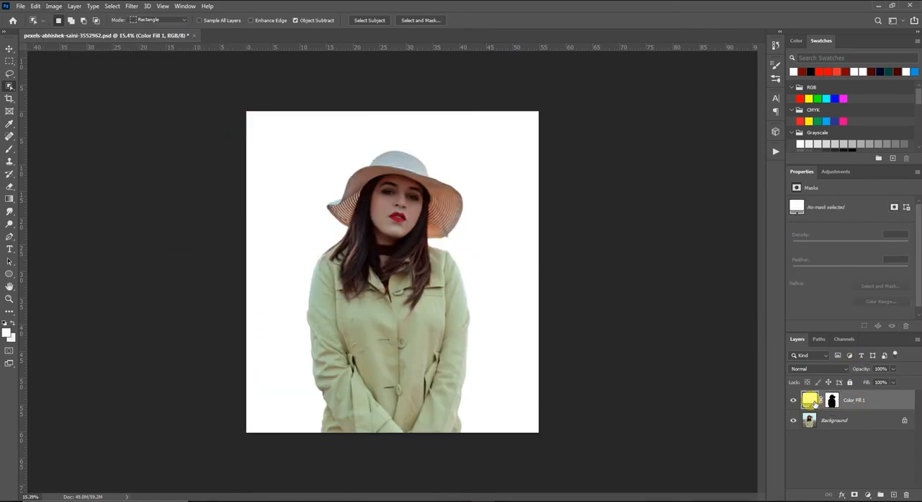
- Recolour the background fill from white to a bright cyan with a hue of 185°
{"action": "double_click", "coordinate": [812, 400]}
{"action": "left_click", "coordinate": [683, 269]}
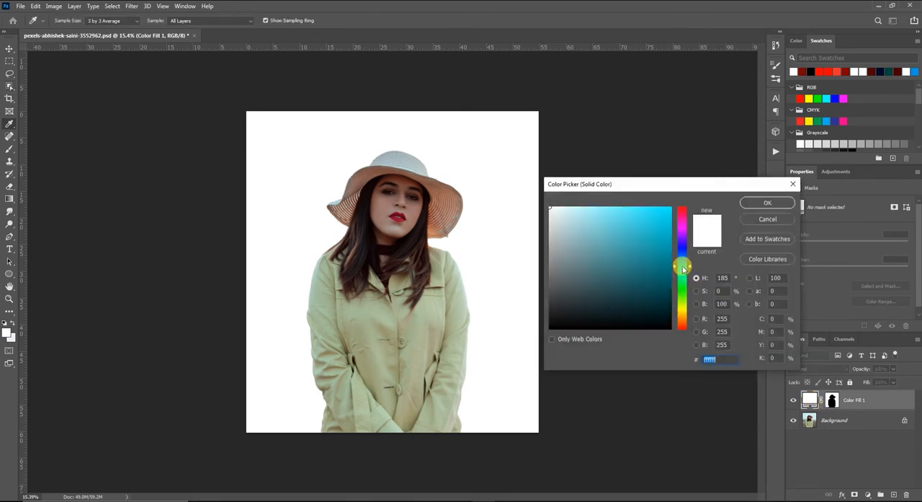
{"action": "left_click", "coordinate": [663, 229]}
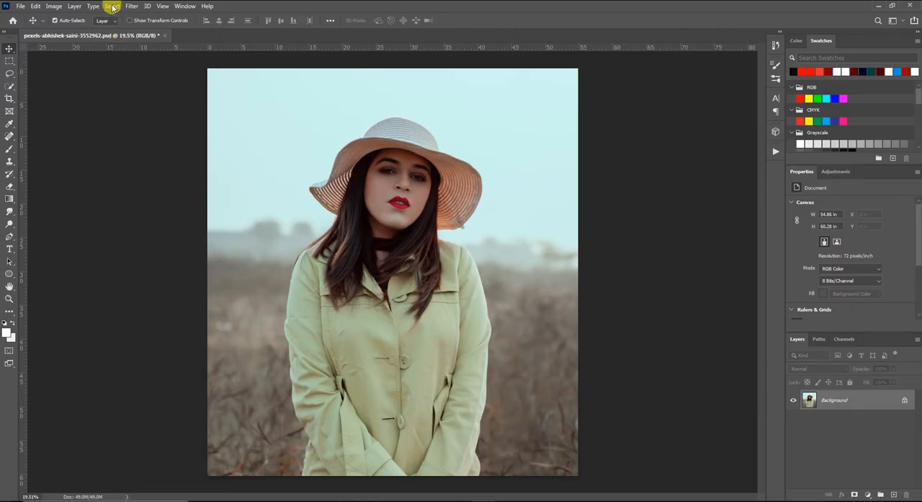
- Select the woman in Select and Mask using Select Subject, with the preview transparency at 100%, and apply the selection
{"action": "left_click", "coordinate": [113, 6]}
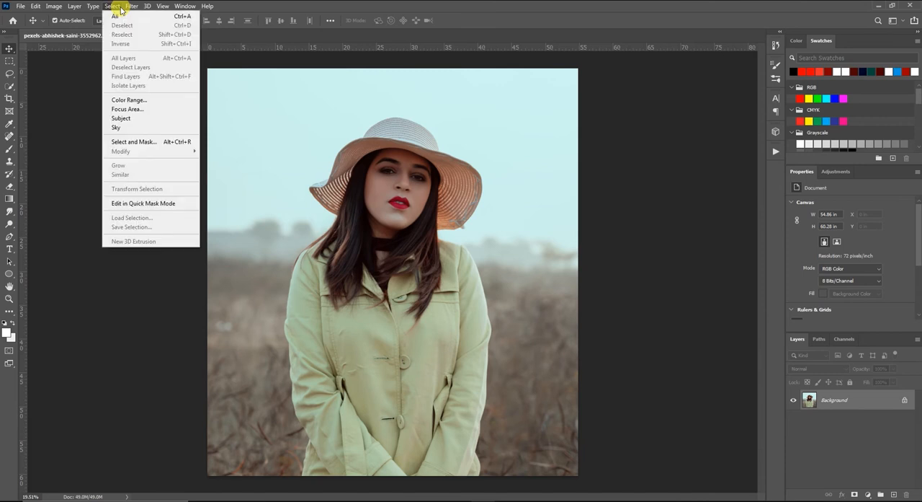
{"action": "left_click", "coordinate": [137, 141]}
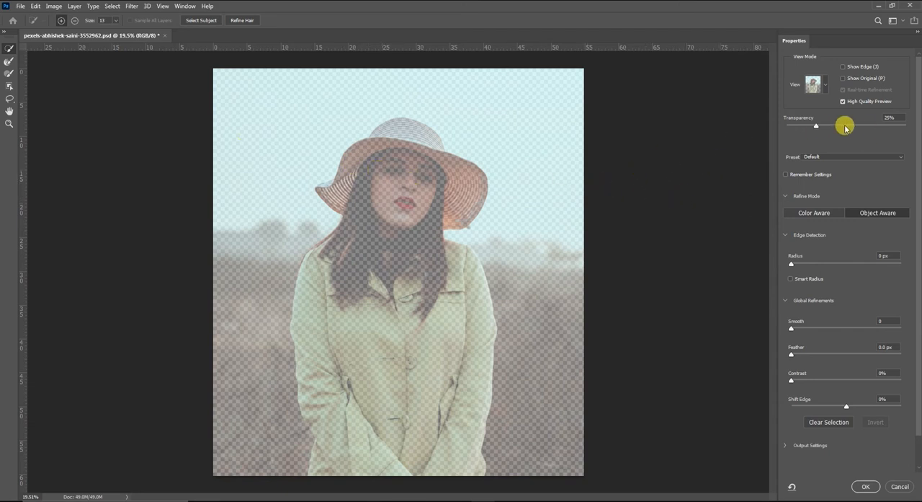
{"action": "left_click_drag", "start_coordinate": [817, 127], "coordinate": [911, 128]}
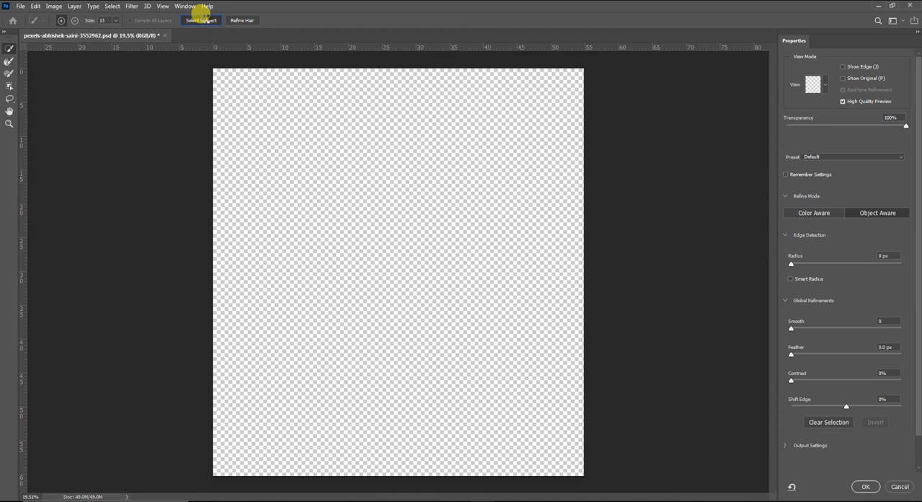
{"action": "left_click", "coordinate": [204, 17]}
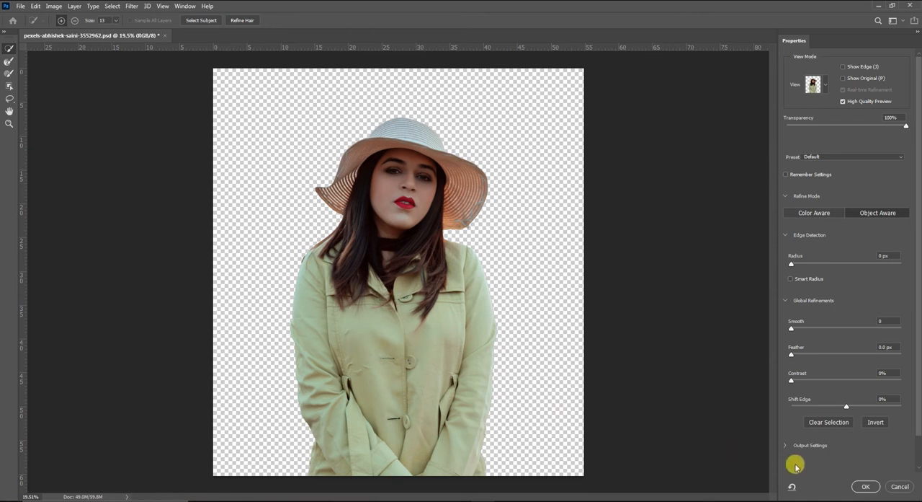
{"action": "left_click", "coordinate": [869, 487]}
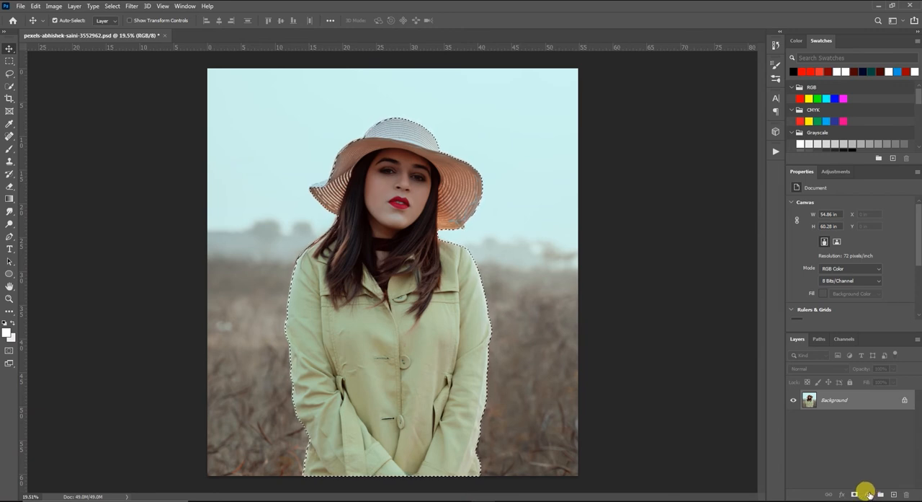
- Add a white Solid Color fill layer from the Select and Mask selection
{"action": "left_click", "coordinate": [868, 494]}
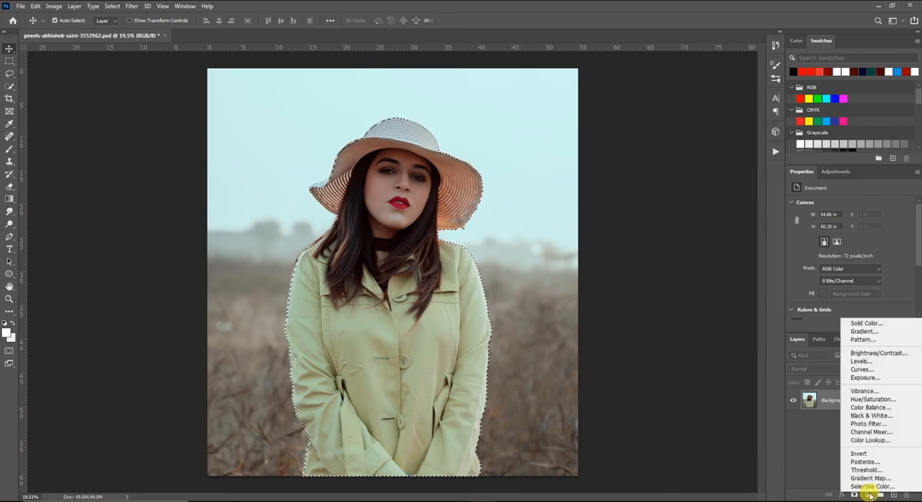
{"action": "left_click", "coordinate": [869, 322]}
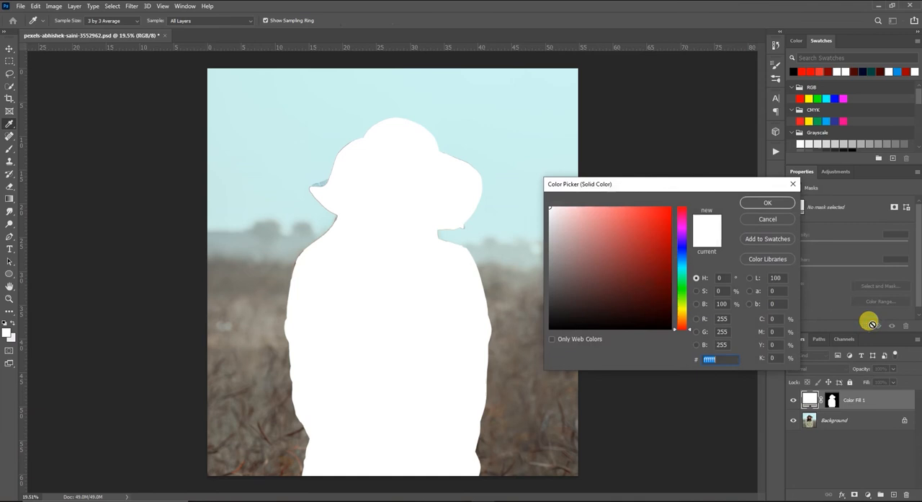
{"action": "left_click", "coordinate": [768, 202]}
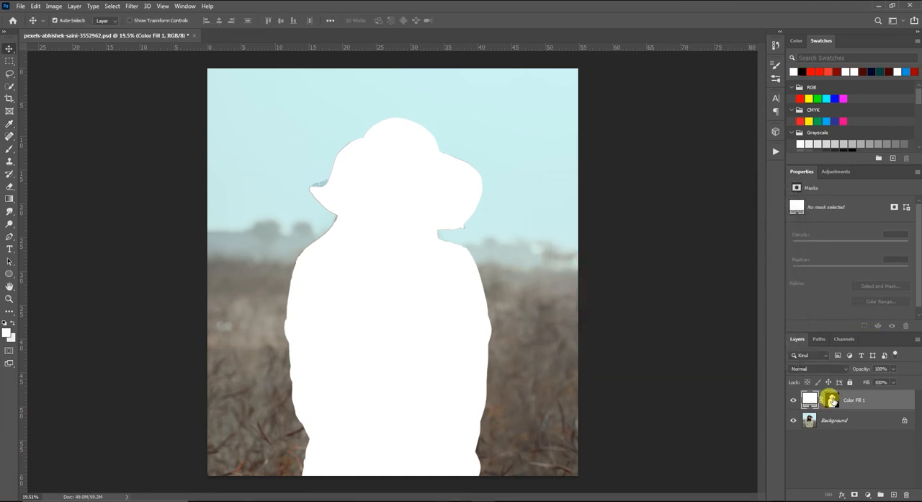
- Invert the white fill layer's mask so the colour covers the background and leaves the woman uncovered
{"action": "left_click", "coordinate": [831, 399]}
{"action": "left_click", "coordinate": [56, 6]}
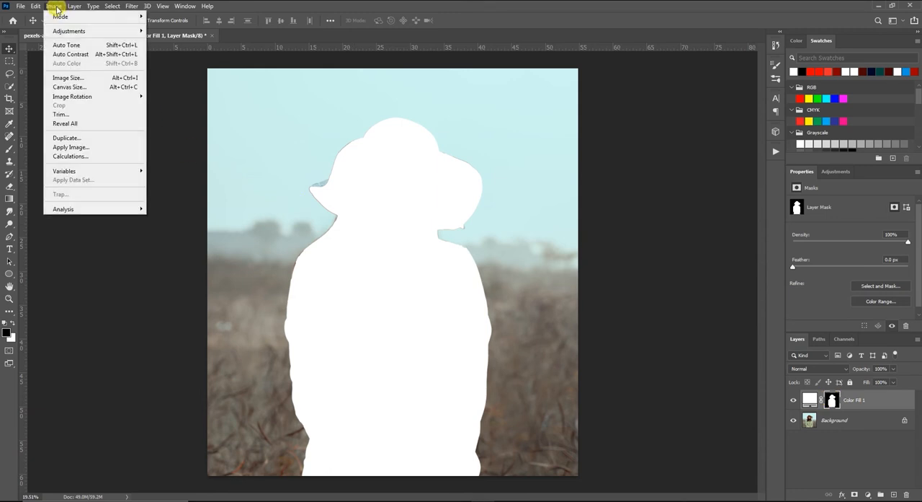
{"action": "mouse_move", "coordinate": [80, 34]}
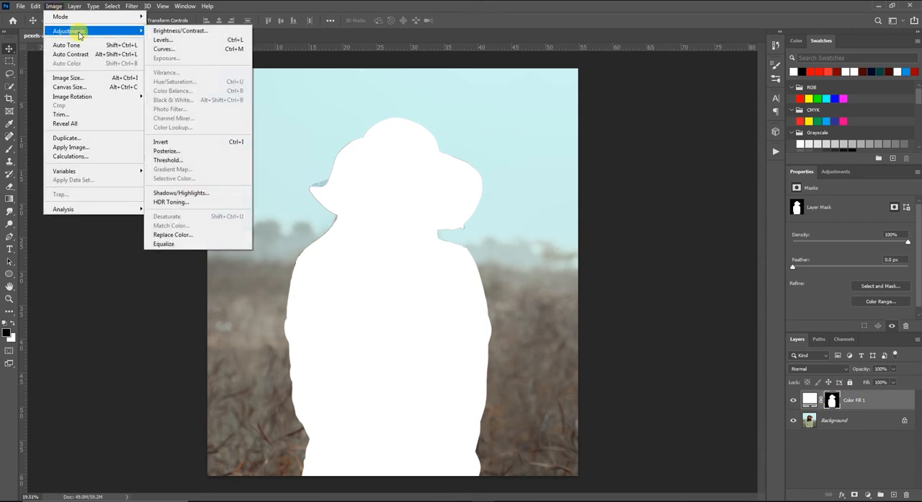
{"action": "left_click", "coordinate": [207, 141]}
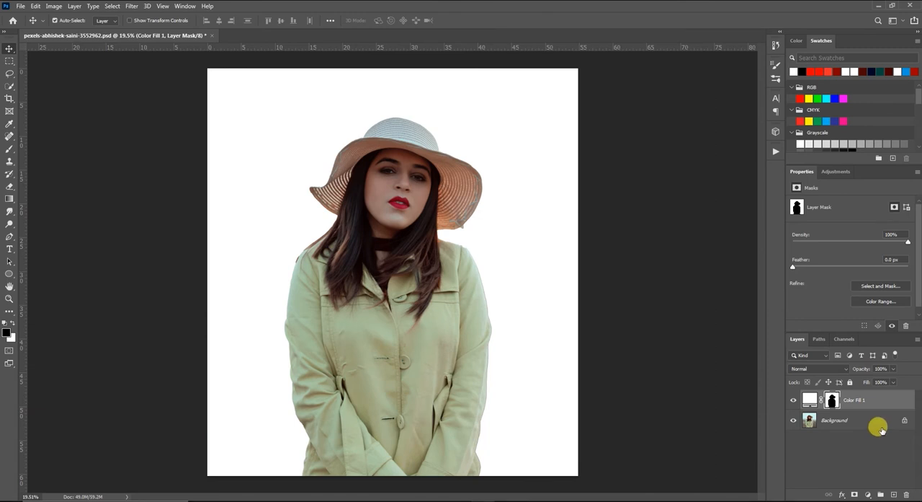
- Recolour the background fill to dark red, hex 740505
{"action": "double_click", "coordinate": [811, 401]}
{"action": "left_click", "coordinate": [662, 228]}
{"action": "left_click", "coordinate": [660, 268]}
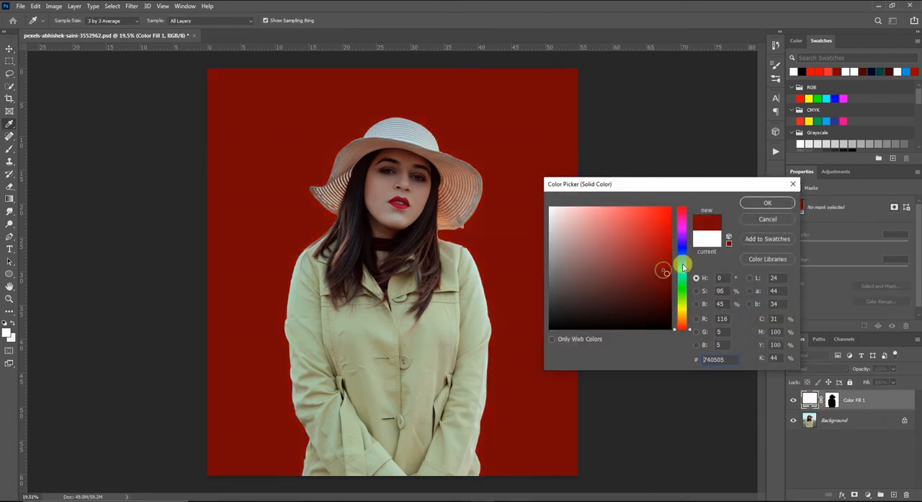
{"action": "left_click", "coordinate": [755, 202]}
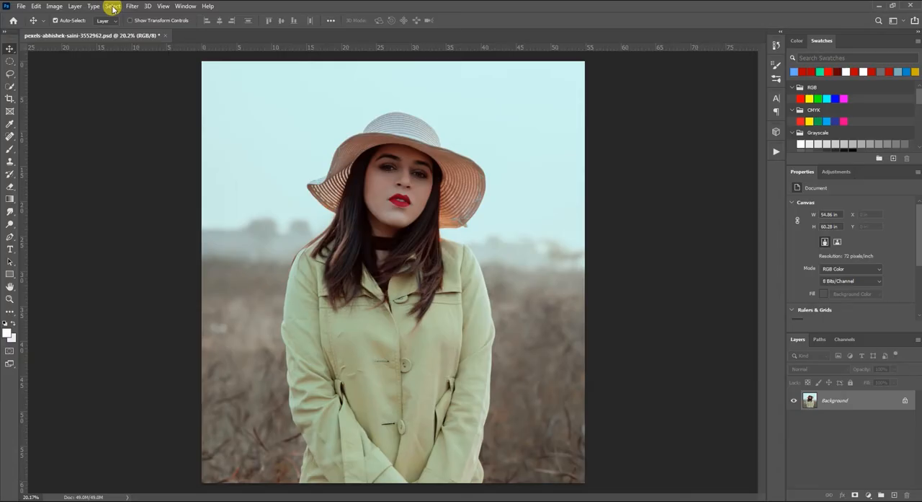
- Select the whole canvas of the original photo and turn the selection into a saved path
{"action": "left_click", "coordinate": [113, 7]}
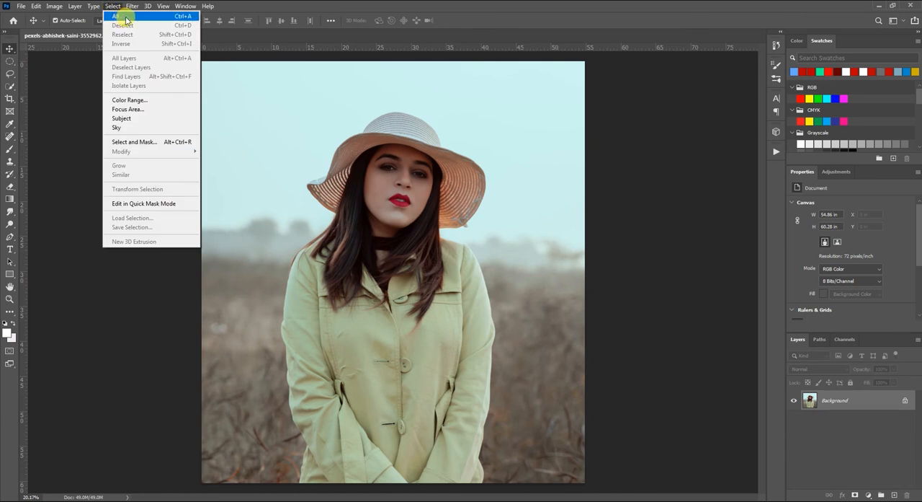
{"action": "left_click", "coordinate": [199, 16]}
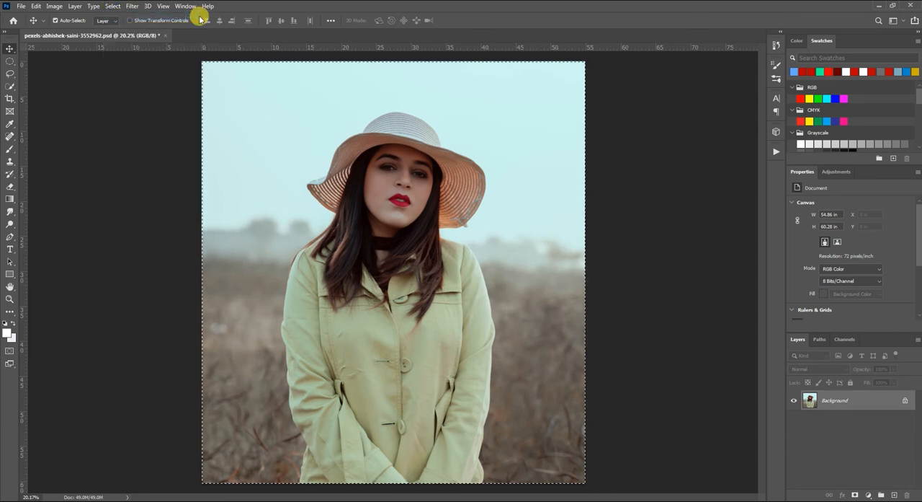
{"action": "key", "text": "ctrl+minus"}
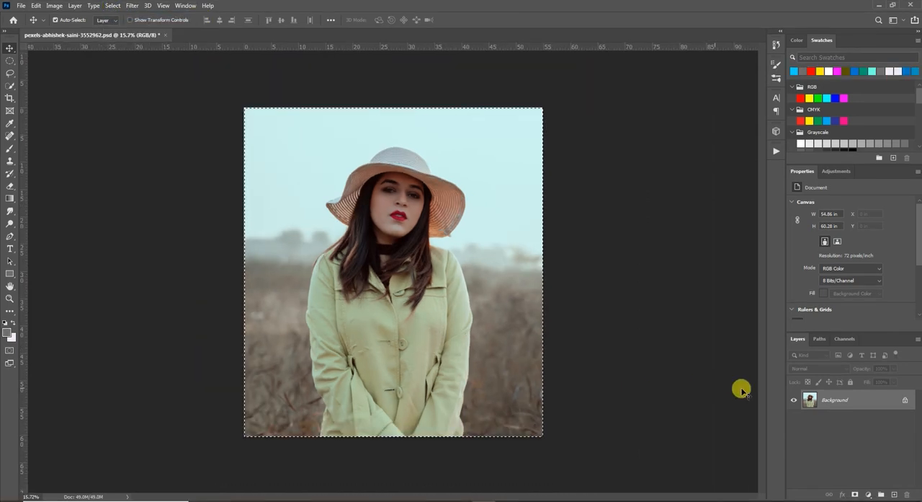
{"action": "left_click", "coordinate": [820, 339]}
{"action": "left_click", "coordinate": [864, 493]}
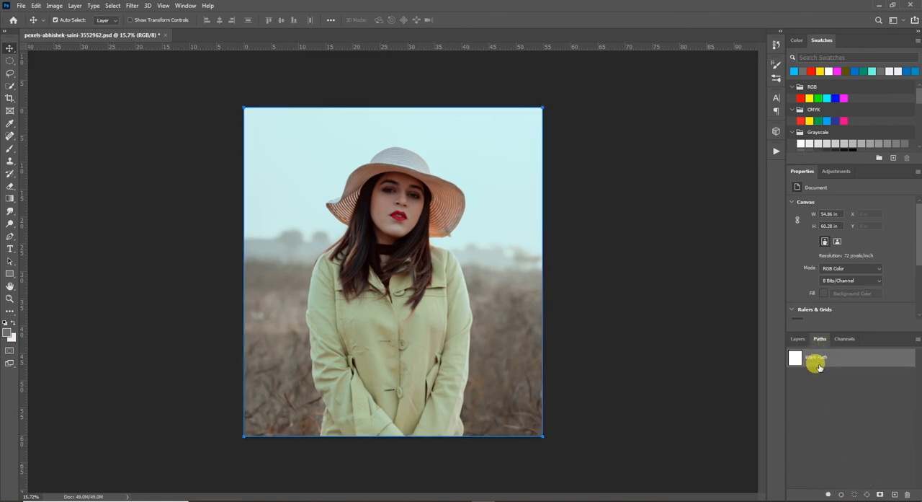
{"action": "double_click", "coordinate": [817, 357]}
{"action": "left_click", "coordinate": [517, 157]}
- Trace the woman's outline with the Pen tool, from the coat's lower-left edge around the hat and down its right side
{"action": "key", "text": "p"}
{"action": "left_click", "coordinate": [344, 420], "text": "ctrl"}
{"action": "left_click_drag", "start_coordinate": [348, 416], "coordinate": [482, 272]}
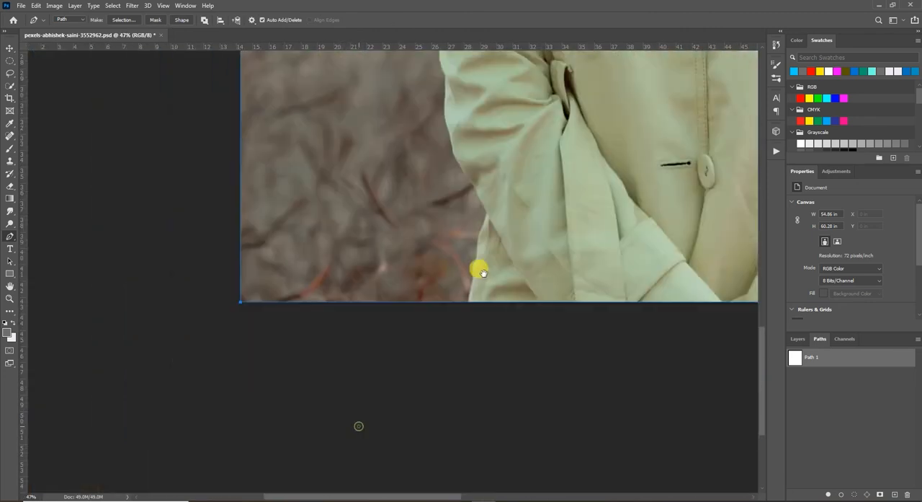
{"action": "left_click", "coordinate": [483, 259], "text": "ctrl"}
{"action": "left_click", "coordinate": [488, 247], "text": "ctrl"}
{"action": "left_click", "coordinate": [511, 220], "text": "ctrl"}
{"action": "left_click", "coordinate": [513, 219], "text": "ctrl"}
{"action": "left_click", "coordinate": [597, 261], "text": "ctrl"}
{"action": "left_click_drag", "start_coordinate": [614, 258], "coordinate": [540, 332]}
{"action": "left_click", "coordinate": [587, 287]}
{"action": "left_click_drag", "start_coordinate": [614, 144], "coordinate": [583, 346]}
{"action": "left_click_drag", "start_coordinate": [606, 218], "coordinate": [548, 393]}
{"action": "left_click", "coordinate": [548, 391]}
{"action": "left_click", "coordinate": [598, 195]}
{"action": "scroll", "coordinate": [564, 128], "scroll_direction": "down", "scroll_amount": 3}
{"action": "left_click", "coordinate": [602, 347]}
{"action": "left_click_drag", "start_coordinate": [561, 284], "coordinate": [562, 457]}
{"action": "scroll", "coordinate": [546, 265], "scroll_direction": "down", "scroll_amount": 1}
{"action": "left_click_drag", "start_coordinate": [518, 317], "coordinate": [510, 297]}
{"action": "left_click_drag", "start_coordinate": [506, 109], "coordinate": [546, 411]}
{"action": "left_click", "coordinate": [547, 387]}
{"action": "left_click_drag", "start_coordinate": [531, 225], "coordinate": [599, 434]}
{"action": "left_click_drag", "start_coordinate": [592, 247], "coordinate": [589, 224]}
{"action": "left_click_drag", "start_coordinate": [555, 180], "coordinate": [556, 425]}
{"action": "left_click", "coordinate": [567, 247]}
{"action": "left_click_drag", "start_coordinate": [566, 196], "coordinate": [533, 461]}
{"action": "left_click_drag", "start_coordinate": [554, 274], "coordinate": [529, 432]}
{"action": "left_click_drag", "start_coordinate": [548, 299], "coordinate": [565, 252]}
{"action": "left_click_drag", "start_coordinate": [599, 188], "coordinate": [432, 432]}
{"action": "scroll", "coordinate": [544, 384], "scroll_direction": "down", "scroll_amount": 1}
{"action": "left_click_drag", "start_coordinate": [544, 384], "coordinate": [588, 326]}
{"action": "left_click", "coordinate": [593, 293]}
{"action": "left_click_drag", "start_coordinate": [593, 293], "coordinate": [498, 245]}
{"action": "scroll", "coordinate": [498, 245], "scroll_direction": "up", "scroll_amount": 1}
{"action": "left_click_drag", "start_coordinate": [461, 209], "coordinate": [529, 315]}
{"action": "left_click_drag", "start_coordinate": [403, 93], "coordinate": [201, 324]}
{"action": "left_click_drag", "start_coordinate": [379, 245], "coordinate": [383, 237]}
{"action": "left_click_drag", "start_coordinate": [461, 130], "coordinate": [230, 360]}
{"action": "left_click_drag", "start_coordinate": [324, 243], "coordinate": [474, 198]}
{"action": "scroll", "coordinate": [417, 225], "scroll_direction": "down", "scroll_amount": 2}
{"action": "left_click_drag", "start_coordinate": [354, 242], "coordinate": [368, 248]}
{"action": "left_click_drag", "start_coordinate": [496, 464], "coordinate": [360, 330]}
{"action": "left_click_drag", "start_coordinate": [354, 297], "coordinate": [357, 407]}
{"action": "left_click_drag", "start_coordinate": [437, 323], "coordinate": [235, 215]}
{"action": "left_click_drag", "start_coordinate": [333, 264], "coordinate": [352, 335]}
{"action": "scroll", "coordinate": [401, 305], "scroll_direction": "down", "scroll_amount": 2}
{"action": "left_click_drag", "start_coordinate": [353, 335], "coordinate": [408, 281]}
{"action": "left_click_drag", "start_coordinate": [350, 312], "coordinate": [345, 312]}
{"action": "left_click", "coordinate": [265, 314]}
{"action": "left_click_drag", "start_coordinate": [274, 358], "coordinate": [321, 374]}
{"action": "scroll", "coordinate": [321, 373], "scroll_direction": "up", "scroll_amount": 2}
{"action": "left_click_drag", "start_coordinate": [284, 310], "coordinate": [324, 377]}
{"action": "left_click_drag", "start_coordinate": [403, 461], "coordinate": [360, 108]}
{"action": "left_click_drag", "start_coordinate": [353, 224], "coordinate": [387, 346]}
{"action": "left_click_drag", "start_coordinate": [432, 461], "coordinate": [368, 94]}
{"action": "left_click_drag", "start_coordinate": [367, 186], "coordinate": [402, 294]}
{"action": "left_click_drag", "start_coordinate": [403, 433], "coordinate": [420, 166]}
{"action": "left_click_drag", "start_coordinate": [389, 249], "coordinate": [401, 220]}
{"action": "left_click_drag", "start_coordinate": [402, 251], "coordinate": [395, 310]}
{"action": "left_click_drag", "start_coordinate": [396, 432], "coordinate": [427, 173]}
{"action": "left_click_drag", "start_coordinate": [424, 272], "coordinate": [418, 358]}
{"action": "left_click_drag", "start_coordinate": [424, 316], "coordinate": [424, 378]}
{"action": "left_click_drag", "start_coordinate": [421, 387], "coordinate": [480, 185]}
{"action": "left_click_drag", "start_coordinate": [476, 446], "coordinate": [475, 217]}
{"action": "left_click_drag", "start_coordinate": [473, 319], "coordinate": [494, 377]}
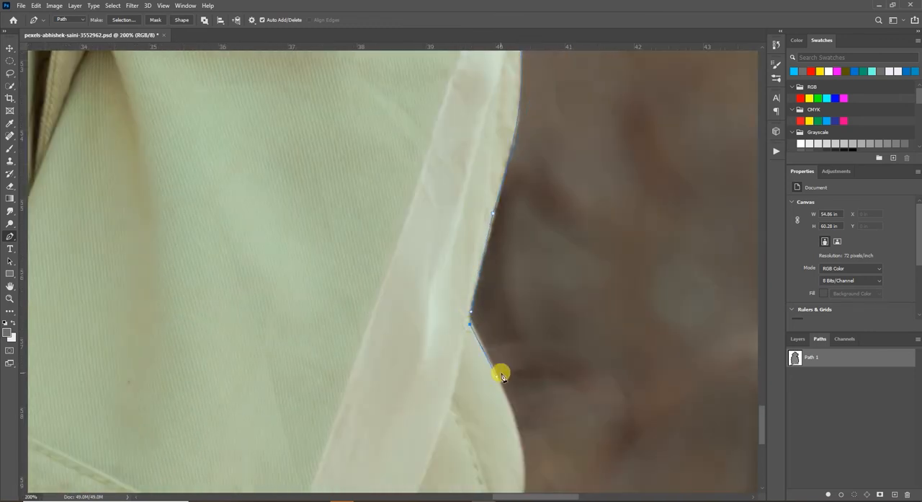
{"action": "left_click_drag", "start_coordinate": [468, 447], "coordinate": [468, 216]}
{"action": "left_click_drag", "start_coordinate": [471, 264], "coordinate": [464, 367]}
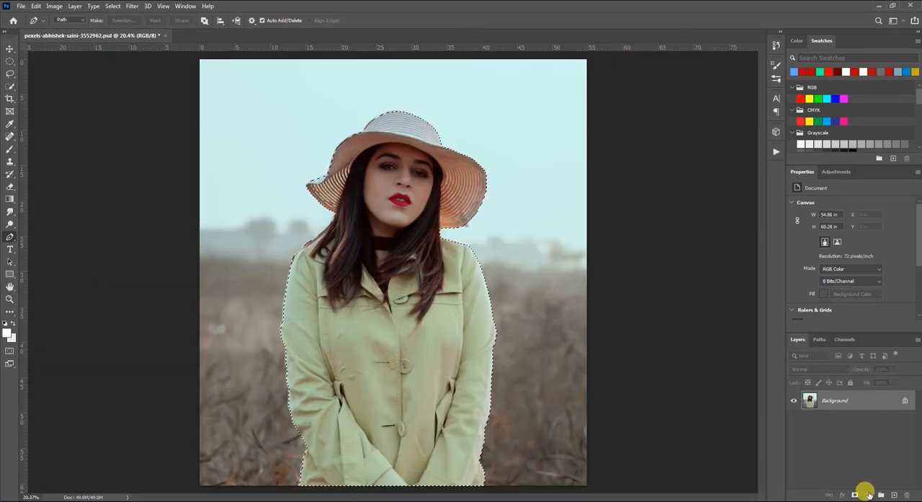
- Add a white Solid Color fill layer from the selection made with the traced path
{"action": "left_click", "coordinate": [868, 495]}
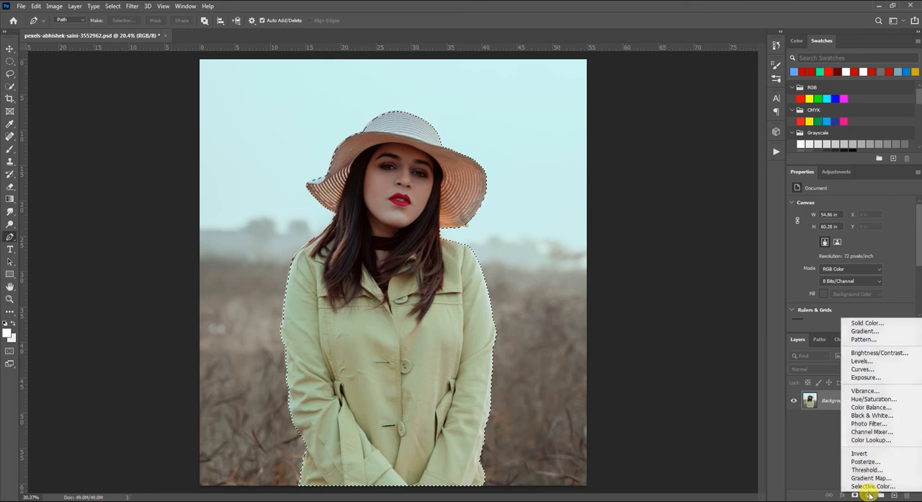
{"action": "left_click", "coordinate": [874, 323]}
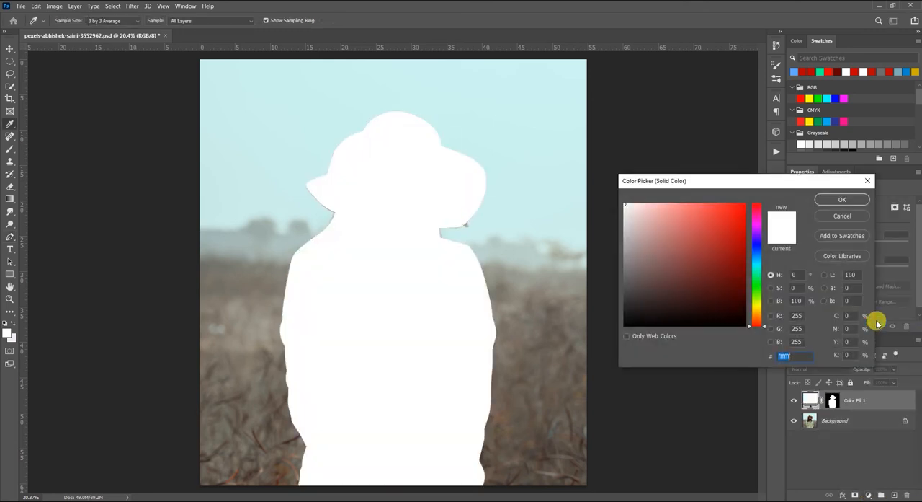
{"action": "left_click", "coordinate": [842, 199]}
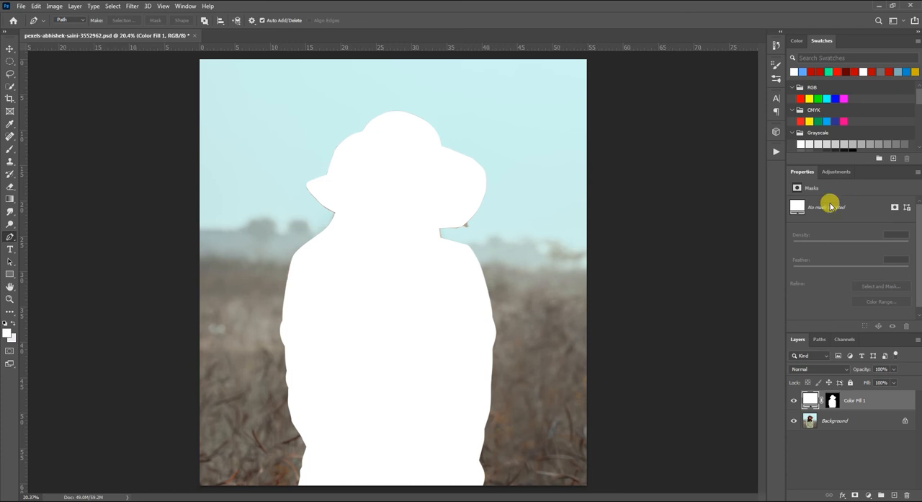
- Invert the mask of the path-based fill layer so the white covers the background instead of the woman
{"action": "left_click", "coordinate": [833, 401]}
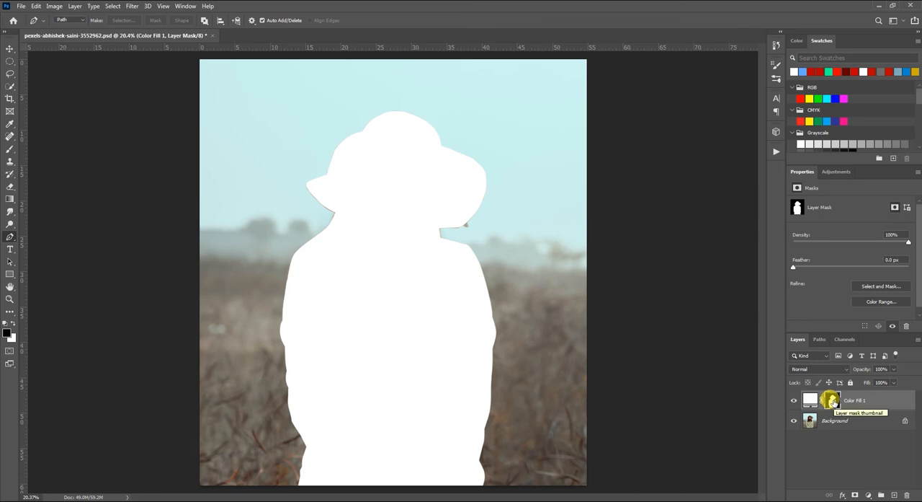
{"action": "left_click", "coordinate": [55, 7]}
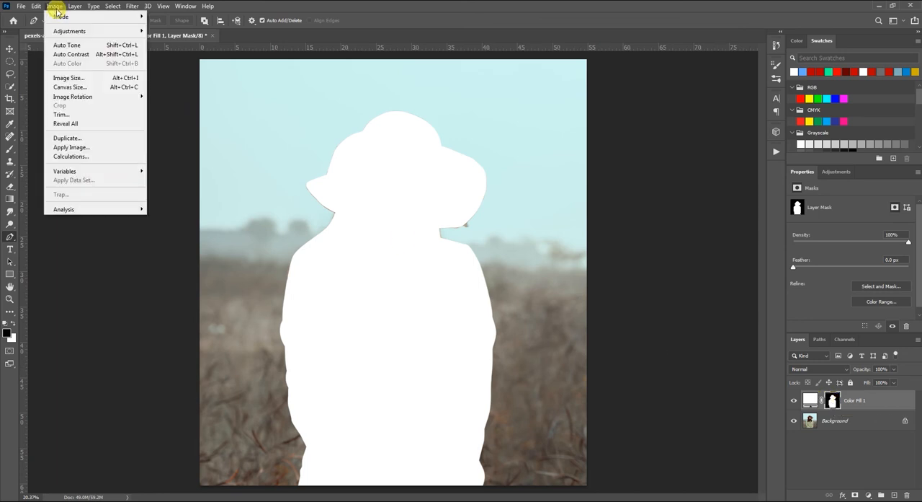
{"action": "mouse_move", "coordinate": [70, 31]}
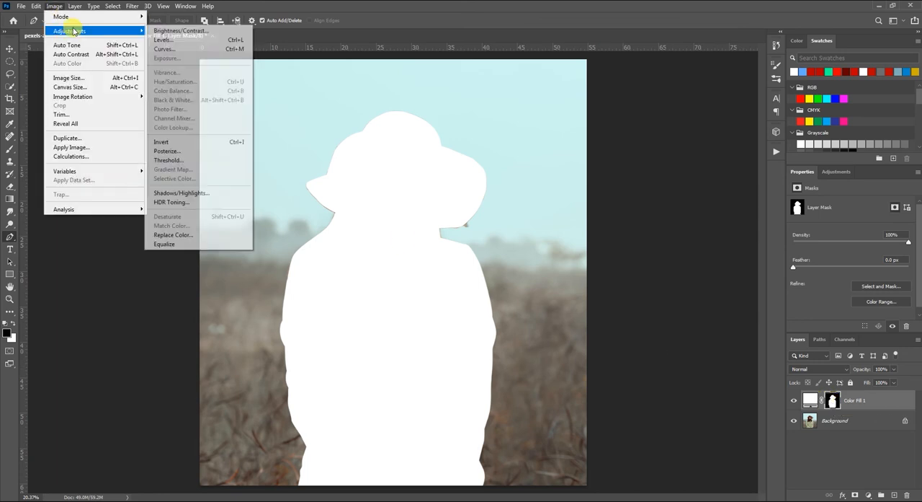
{"action": "left_click", "coordinate": [206, 141]}
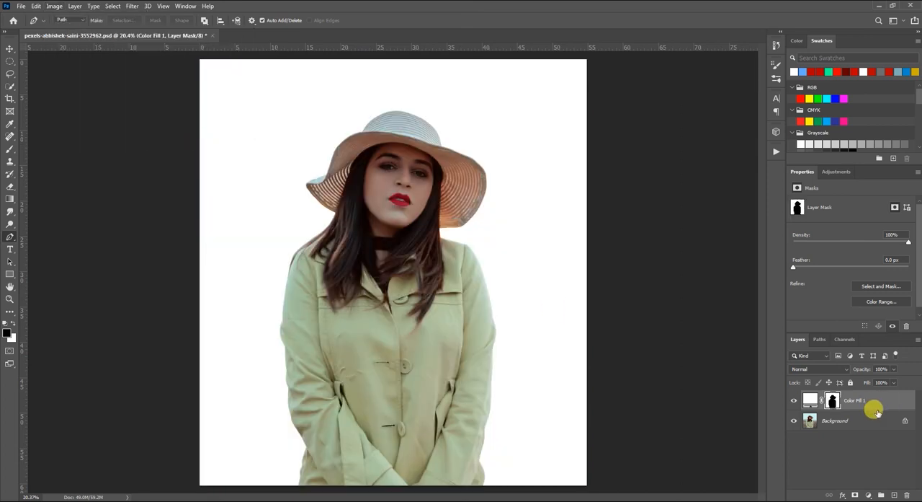
- Recolour the background fill to deep red, hex 9e0101
{"action": "double_click", "coordinate": [810, 400]}
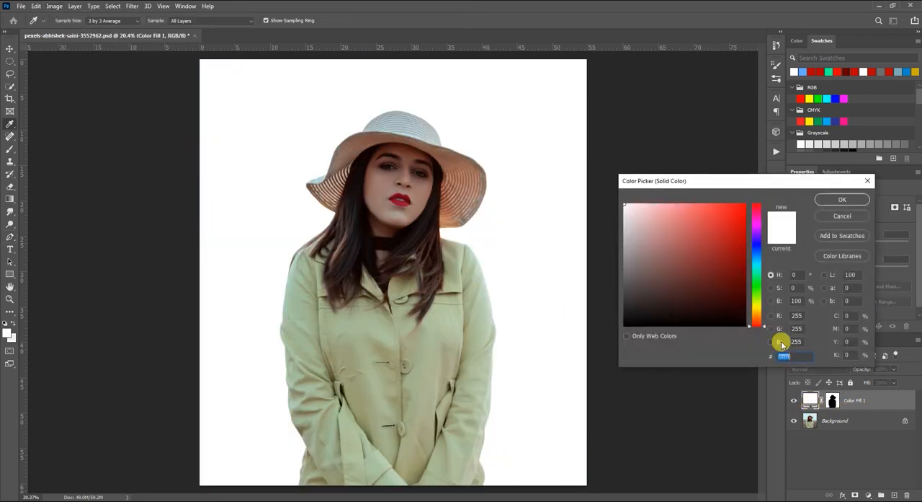
{"action": "left_click", "coordinate": [744, 250]}
{"action": "left_click", "coordinate": [836, 200]}
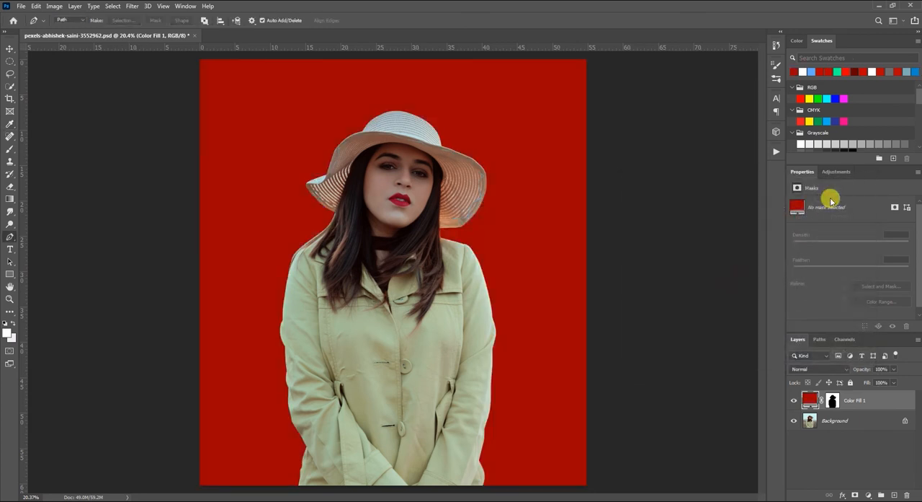
- Recolour the background fill to bright blue, hex 0294df, with a hue of 200°
{"action": "double_click", "coordinate": [811, 401]}
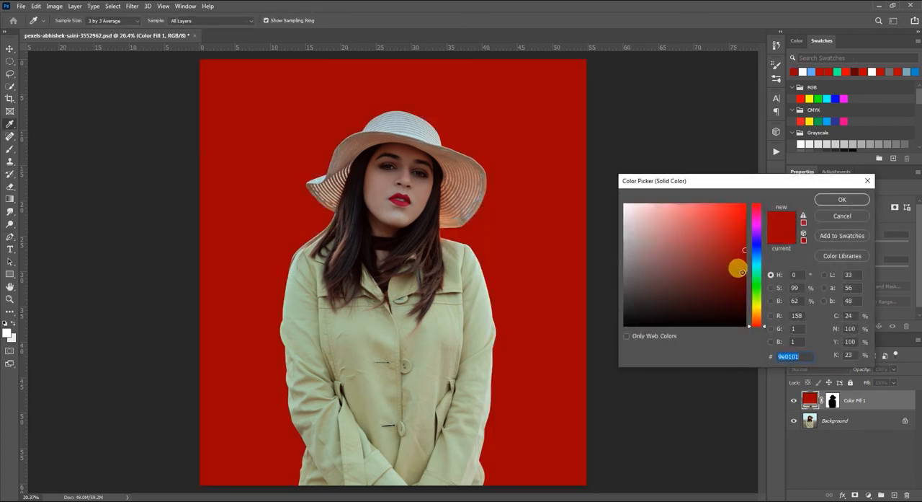
{"action": "left_click", "coordinate": [746, 277]}
{"action": "left_click_drag", "start_coordinate": [764, 277], "coordinate": [756, 261]}
{"action": "left_click_drag", "start_coordinate": [731, 219], "coordinate": [742, 217]}
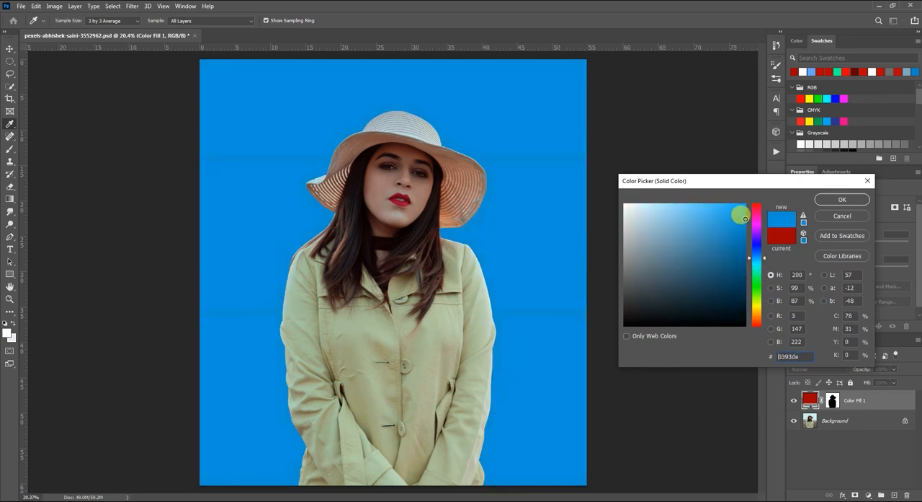
{"action": "left_click", "coordinate": [841, 199]}
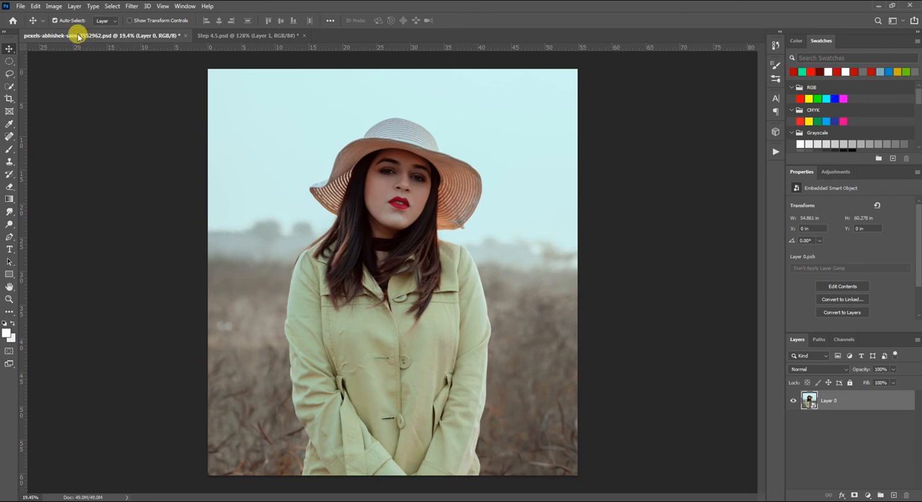
- Duplicate the portrait smart object, Layer 0, within the same document
{"action": "left_click", "coordinate": [74, 7]}
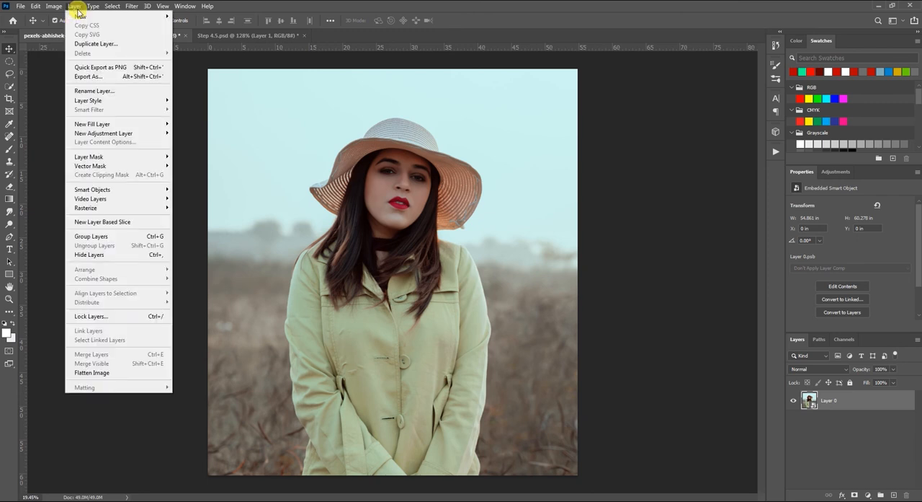
{"action": "left_click", "coordinate": [96, 44]}
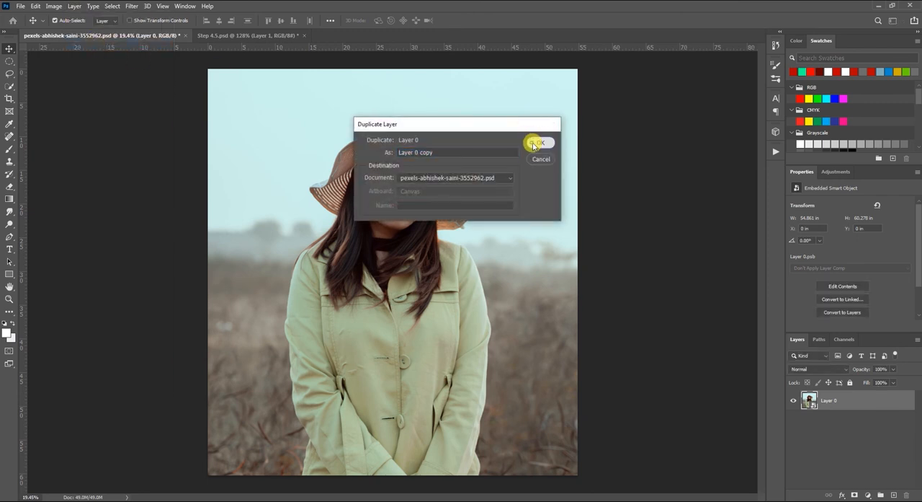
{"action": "left_click", "coordinate": [533, 142]}
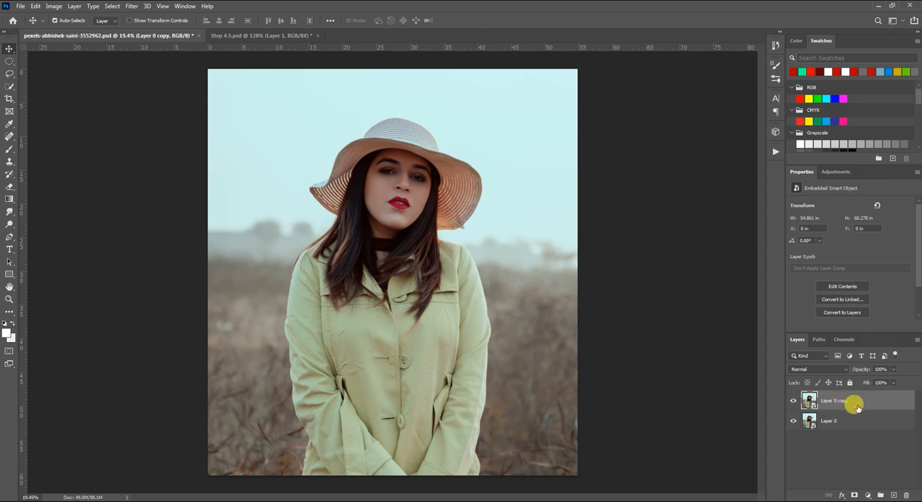
- Apply the Remove background quick action from Photoshop Help to the duplicated portrait layer and close the Discover window
{"action": "left_click", "coordinate": [208, 8]}
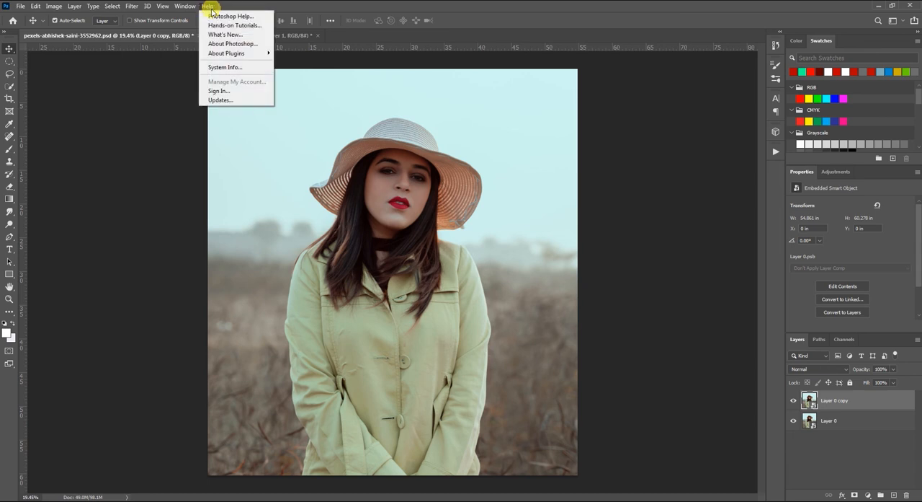
{"action": "left_click", "coordinate": [273, 17]}
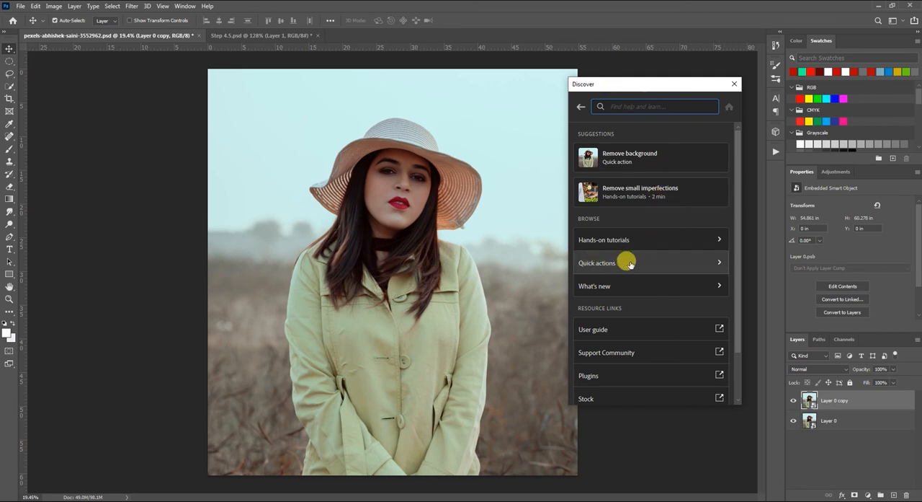
{"action": "left_click", "coordinate": [708, 265]}
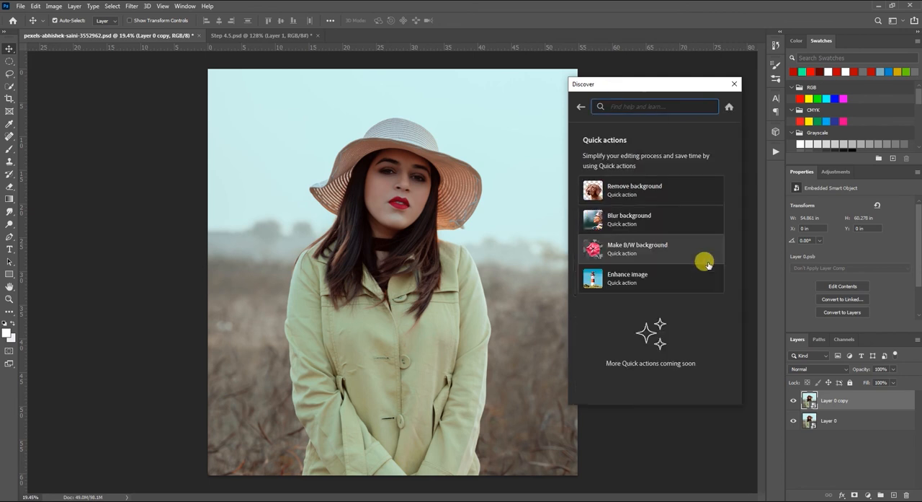
{"action": "left_click", "coordinate": [696, 192]}
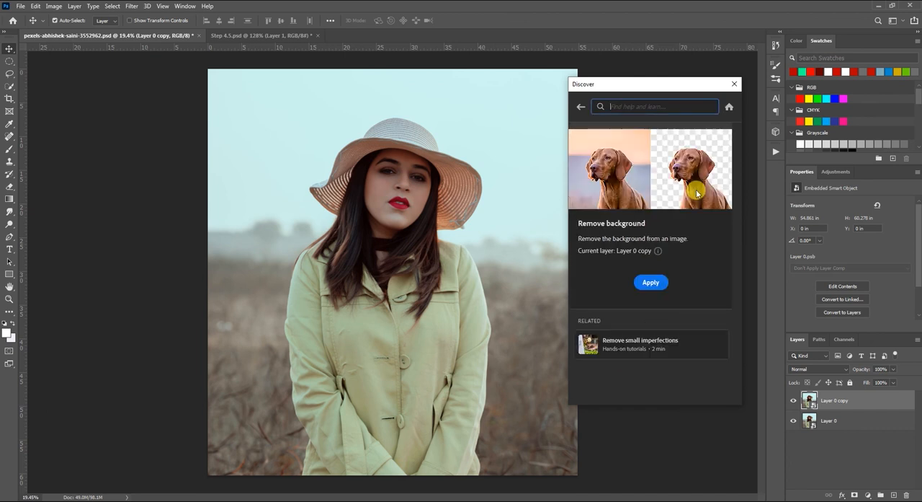
{"action": "left_click", "coordinate": [650, 282]}
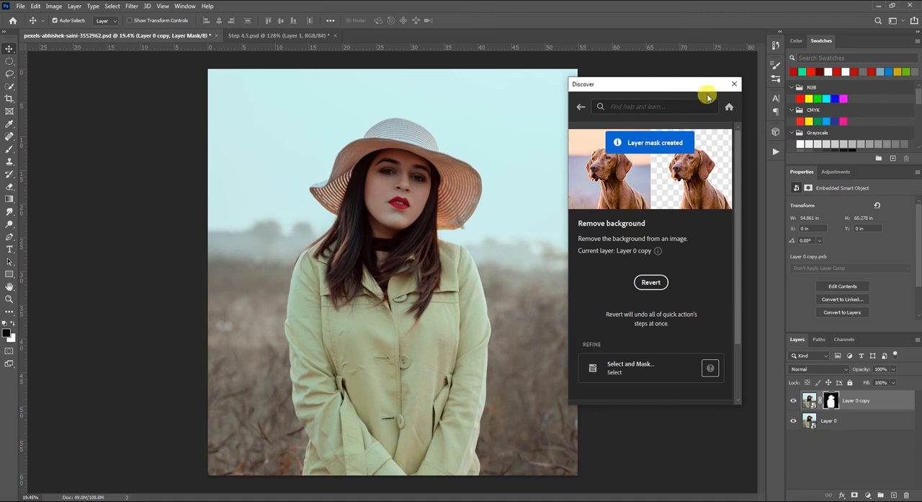
{"action": "left_click", "coordinate": [735, 83]}
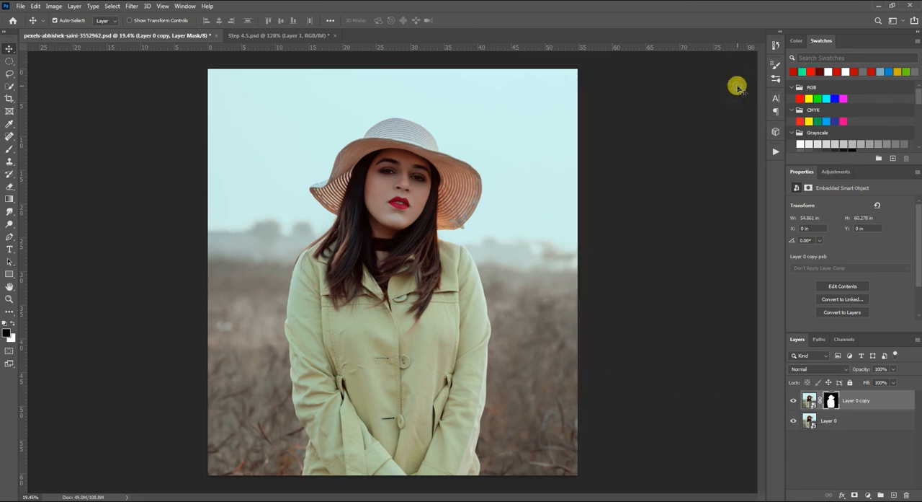
- Hide the original Layer 0 and make it the active layer
{"action": "left_click", "coordinate": [793, 420]}
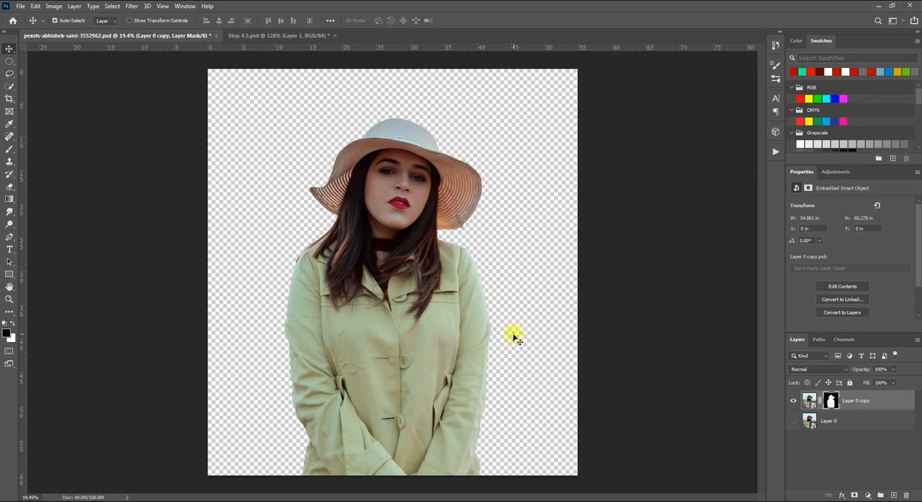
{"action": "left_click", "coordinate": [852, 424]}
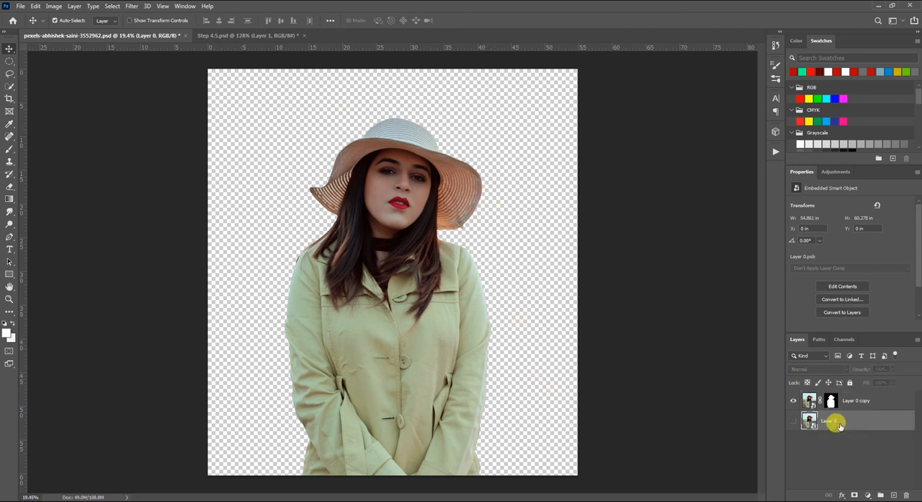
- Add a Solid Color fill layer in deep red, hex b30000, between the hidden original and the cut-out portrait copy
{"action": "left_click", "coordinate": [868, 495]}
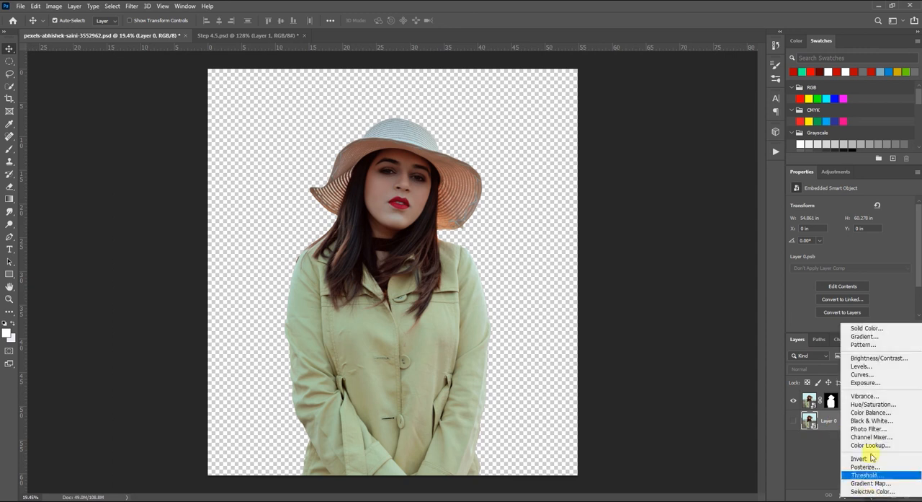
{"action": "left_click", "coordinate": [878, 329]}
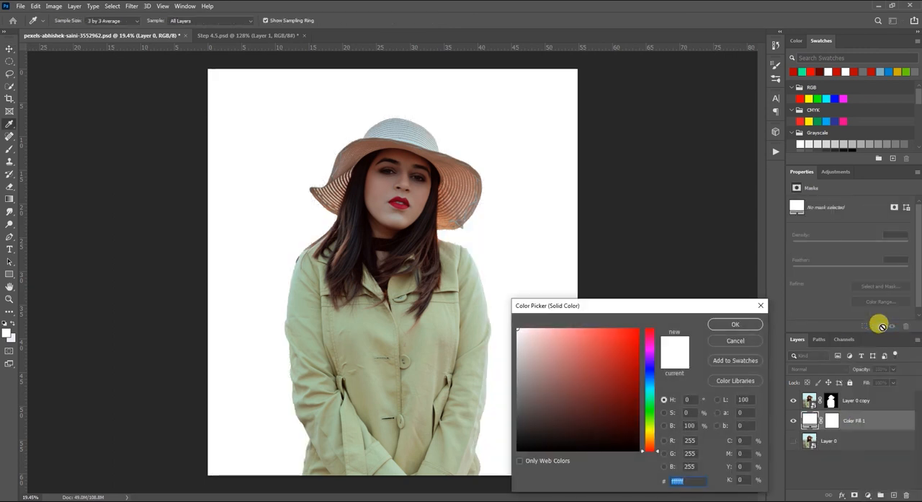
{"action": "left_click_drag", "start_coordinate": [721, 306], "coordinate": [822, 183]}
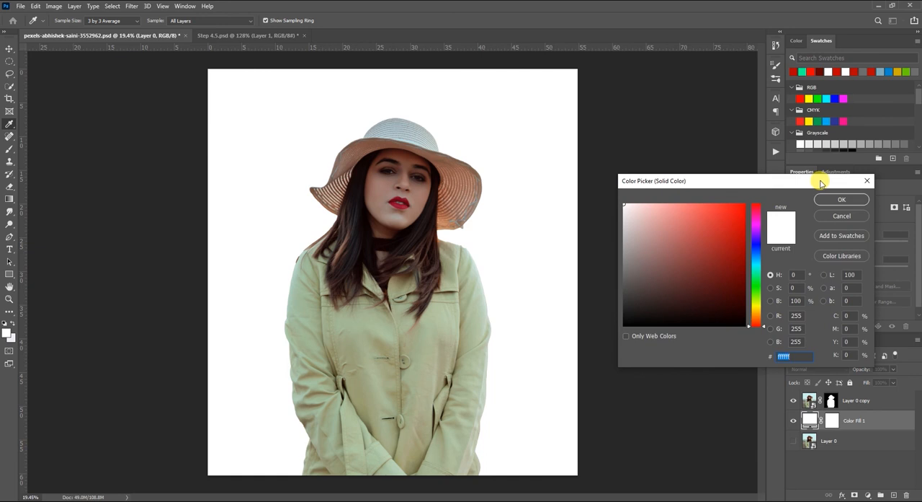
{"action": "left_click_drag", "start_coordinate": [733, 246], "coordinate": [744, 240]}
{"action": "left_click", "coordinate": [841, 199]}
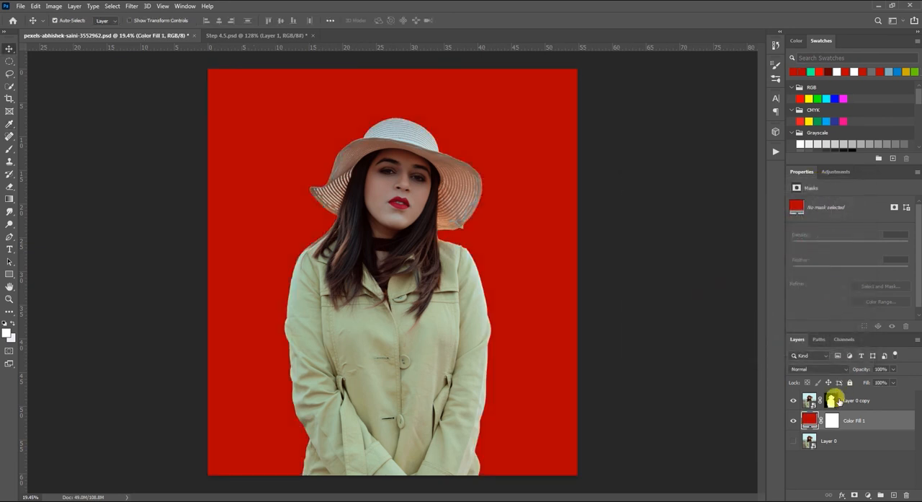
- Recolour the solid fill behind the cut-out portrait to light blue, hex 64a9ff, with a hue of 213°
{"action": "double_click", "coordinate": [809, 419]}
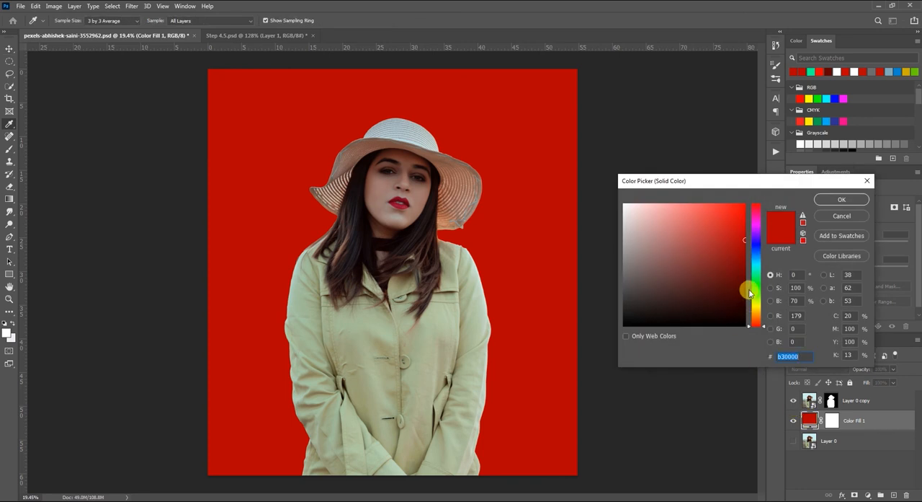
{"action": "left_click", "coordinate": [757, 287]}
{"action": "left_click_drag", "start_coordinate": [732, 258], "coordinate": [760, 253]}
{"action": "left_click_drag", "start_coordinate": [706, 220], "coordinate": [694, 197]}
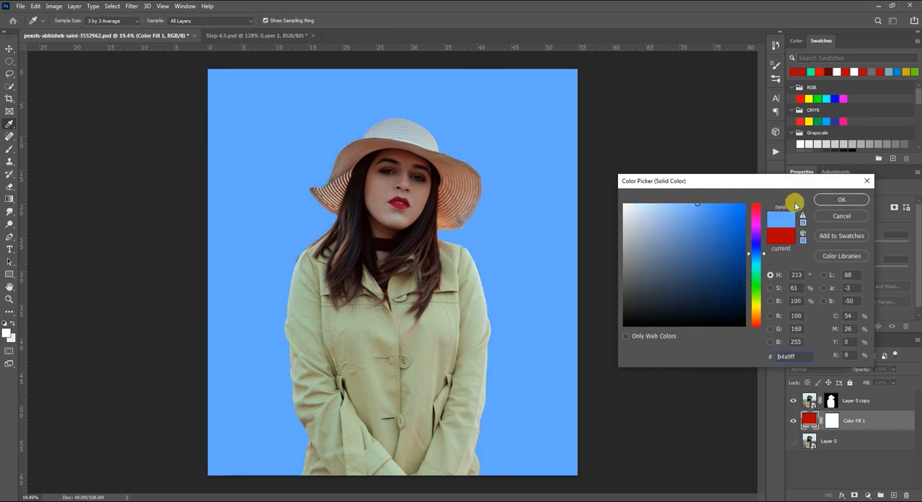
{"action": "left_click", "coordinate": [842, 201]}
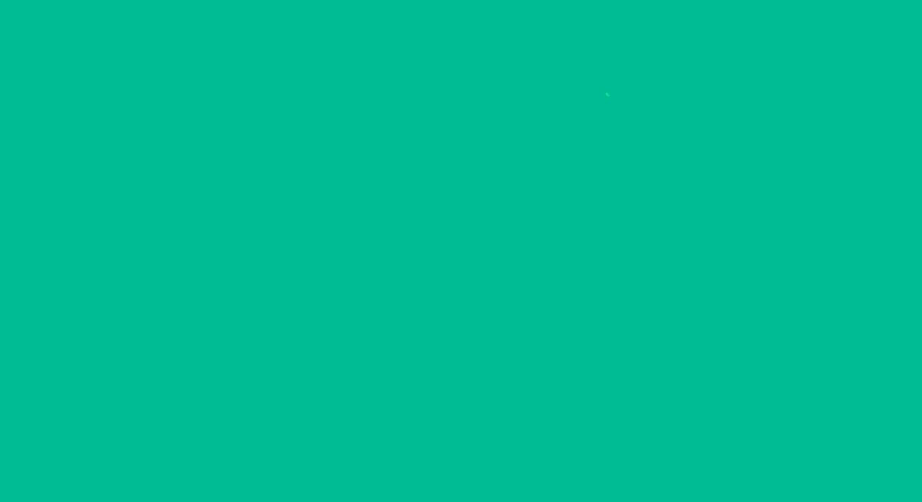